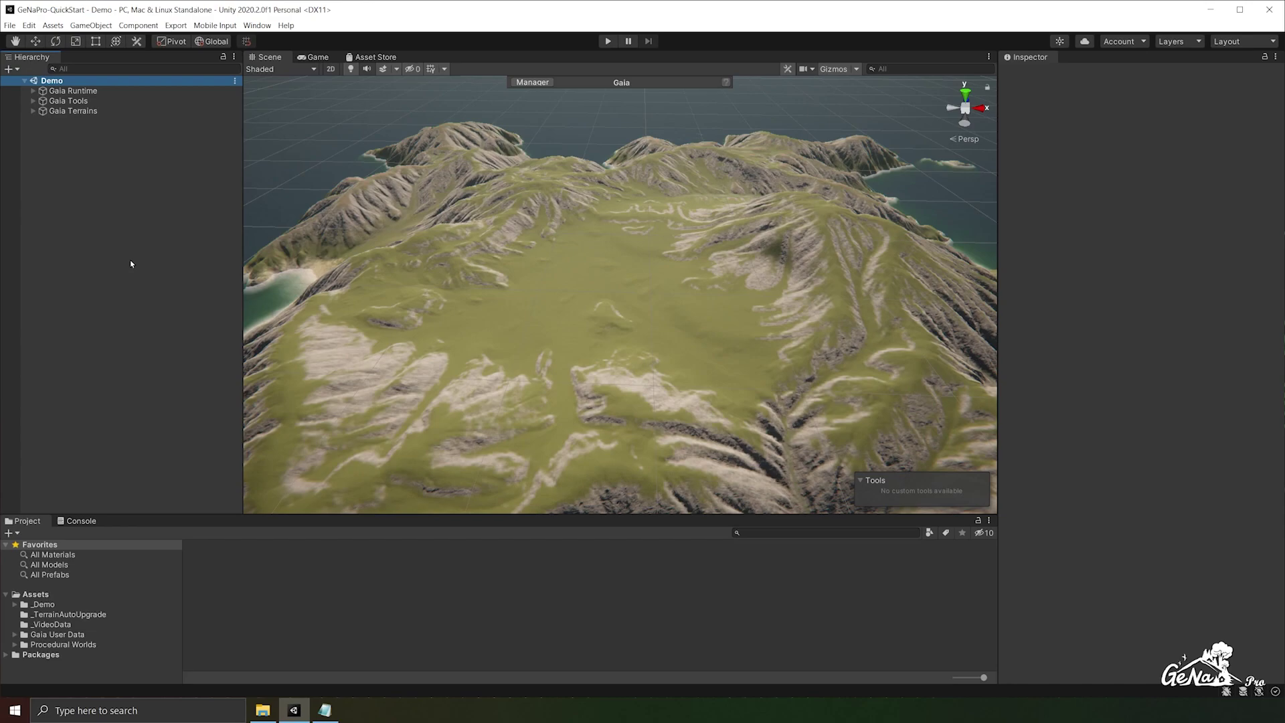
Add a GeNa Spline, with GeNa Manager, to the Demo scene from the Hierarchy context menu
{"action": "left_click", "coordinate": [43, 130]}
{"action": "right_click", "coordinate": [44, 130]}
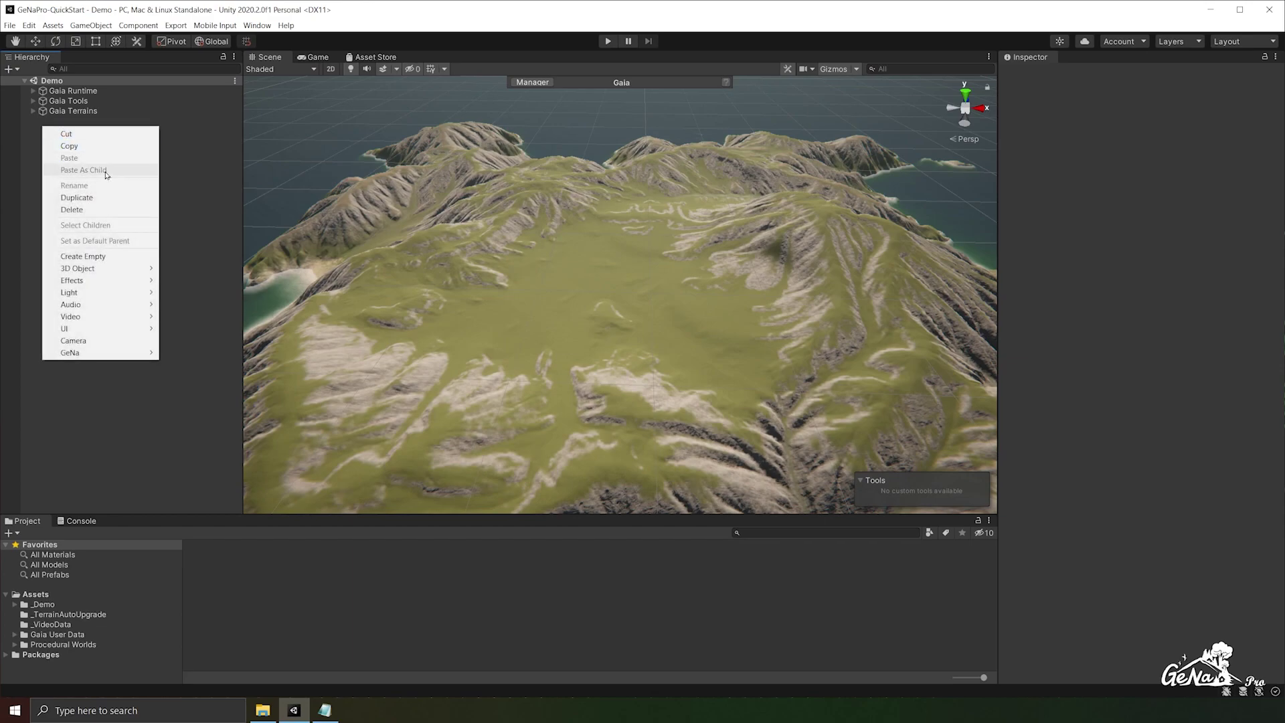
{"action": "mouse_move", "coordinate": [130, 355]}
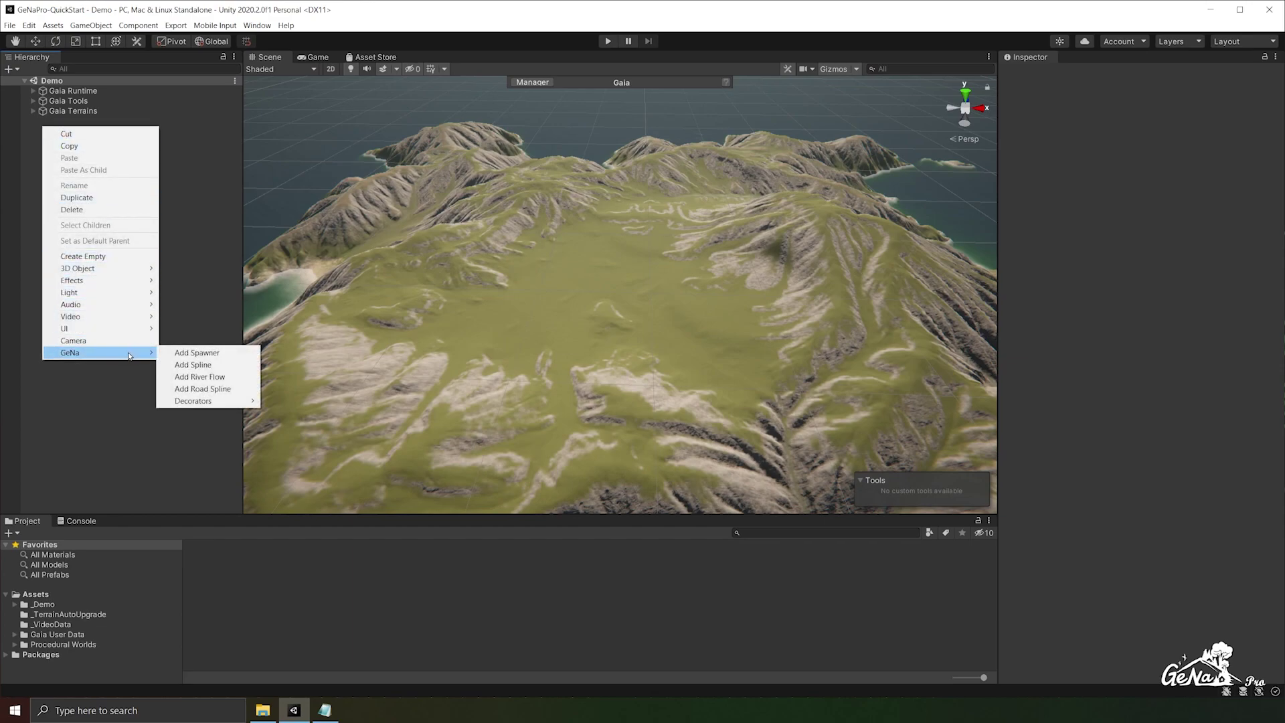
{"action": "left_click", "coordinate": [226, 370]}
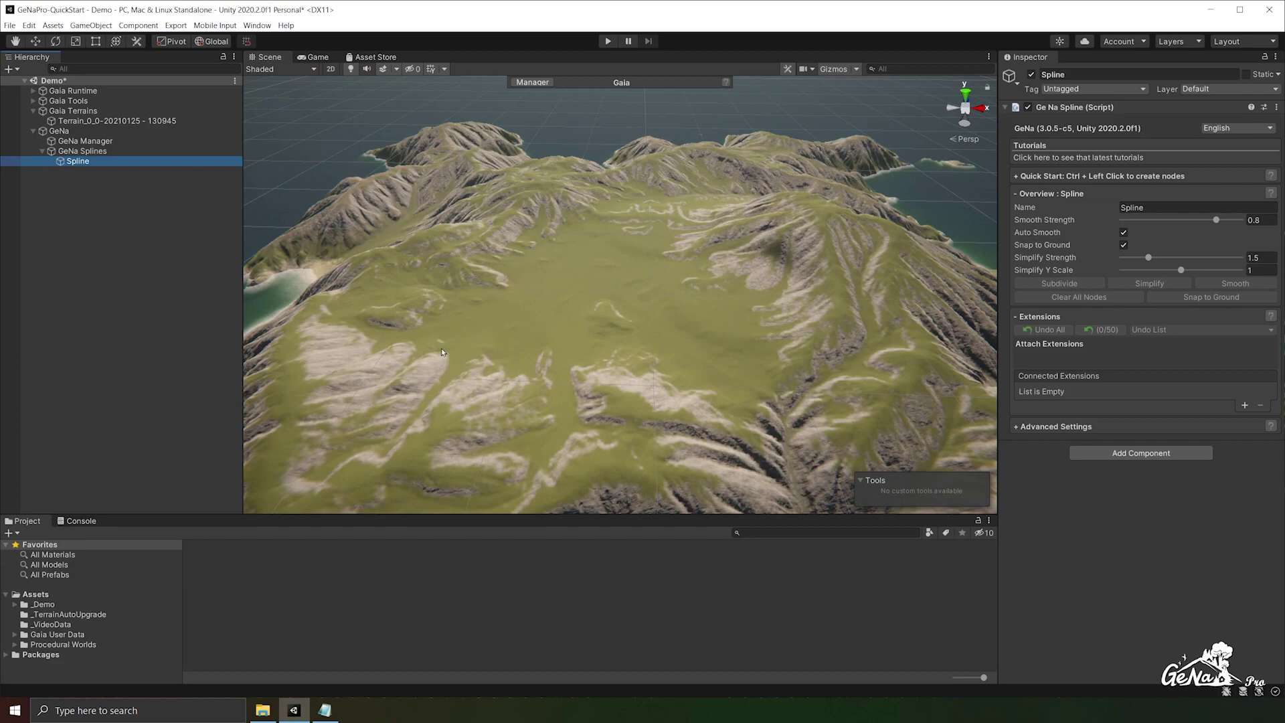
Place three spline nodes across the plateau, dragging the second node and its tangent to curve the path
{"action": "left_click", "coordinate": [401, 358], "text": "ctrl"}
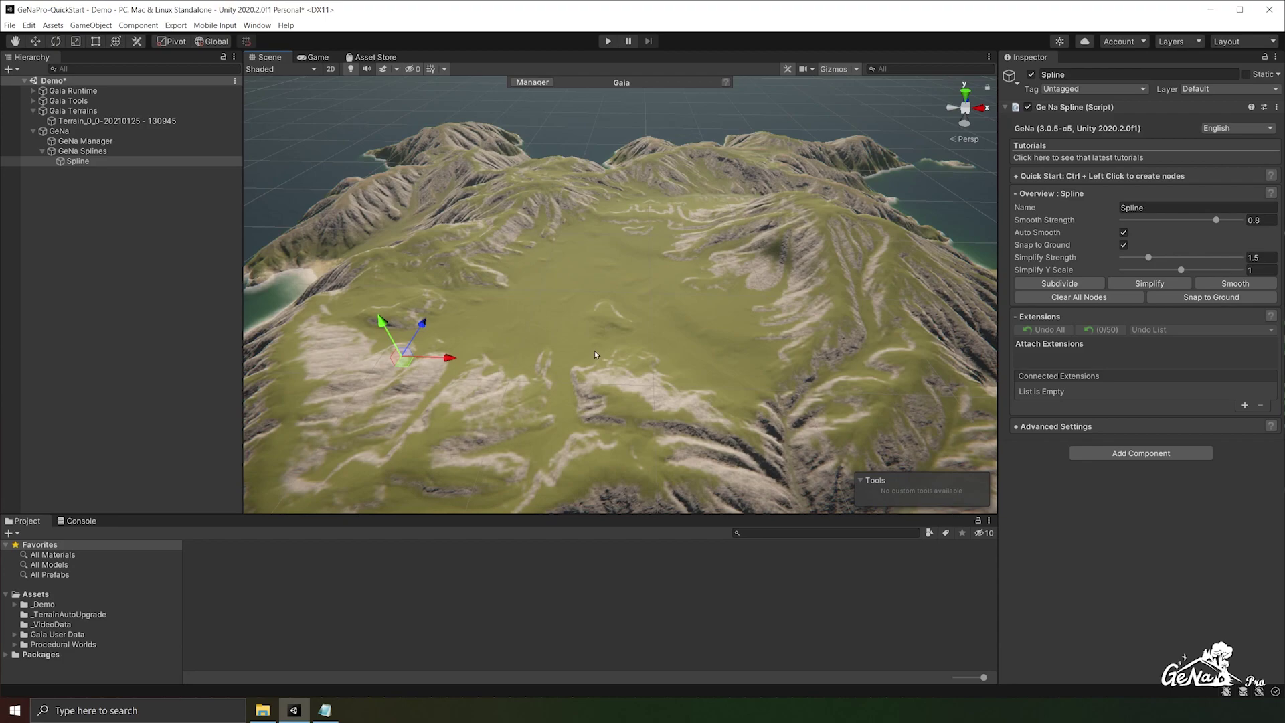
{"action": "left_click", "coordinate": [627, 251], "text": "ctrl"}
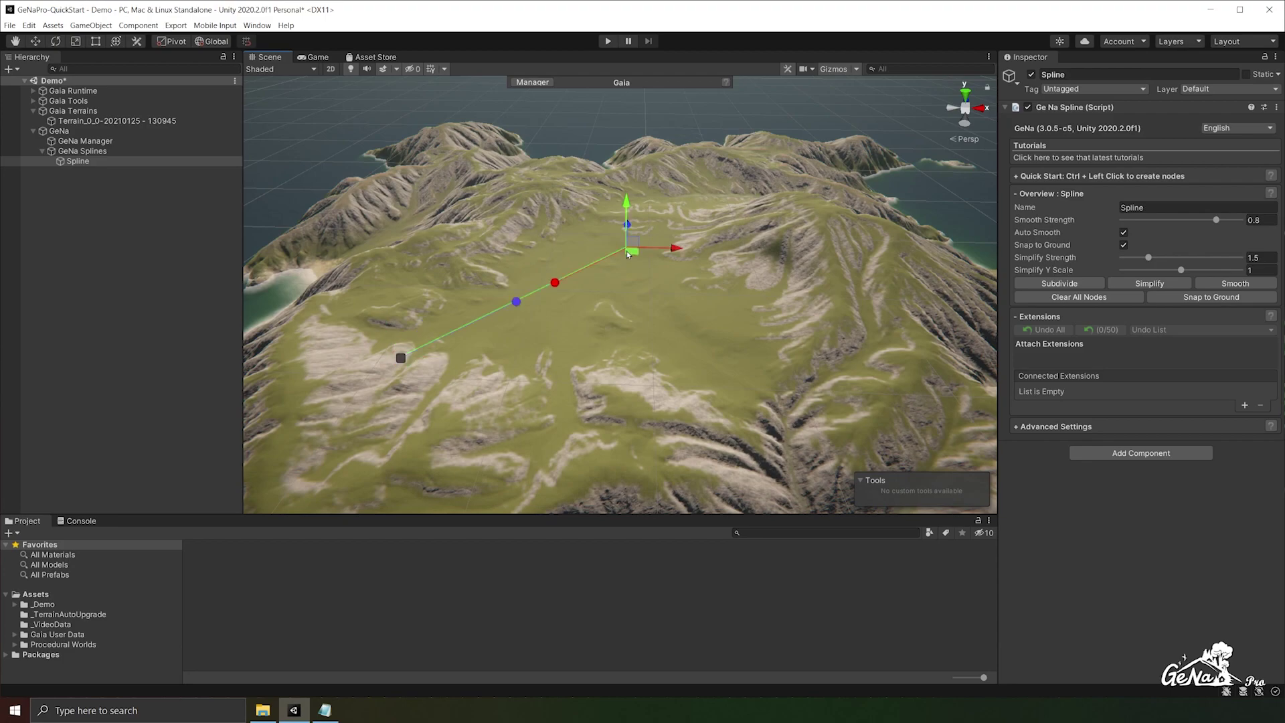
{"action": "left_click_drag", "start_coordinate": [628, 254], "coordinate": [637, 299]}
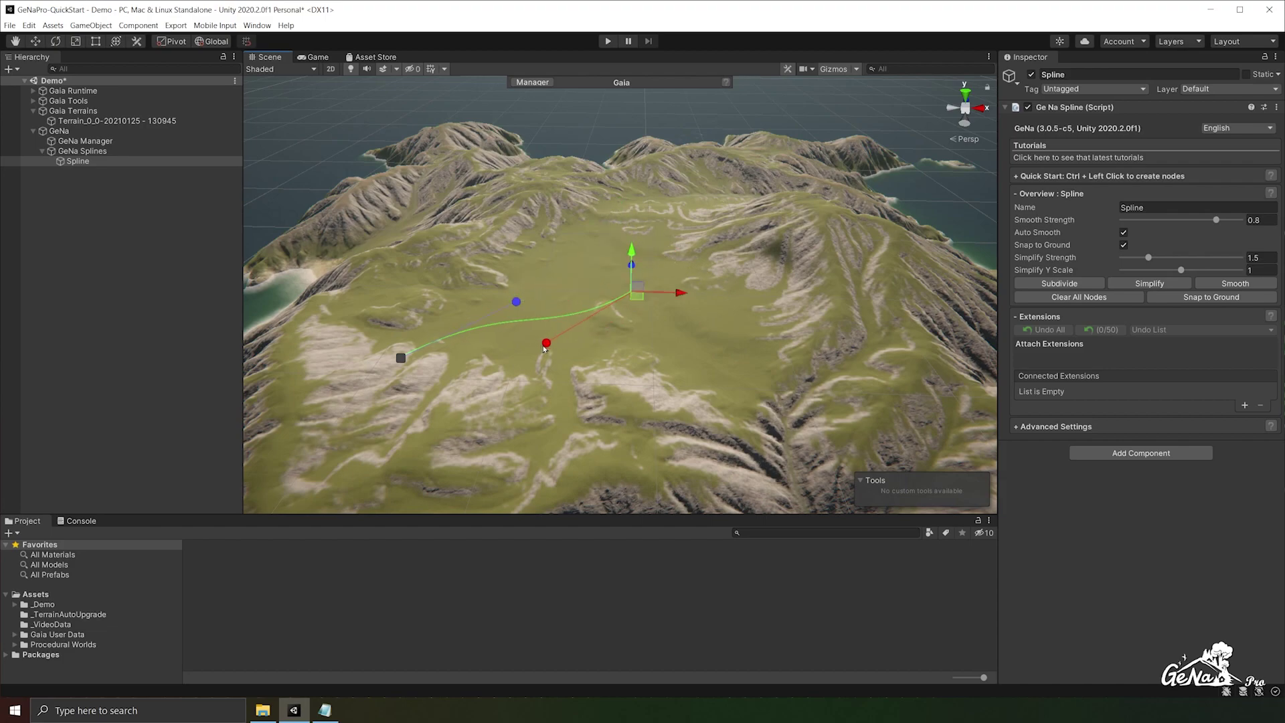
{"action": "left_click", "coordinate": [548, 346]}
{"action": "left_click_drag", "start_coordinate": [553, 350], "coordinate": [613, 391]}
{"action": "left_click", "coordinate": [630, 287]}
{"action": "left_click", "coordinate": [539, 232], "text": "ctrl"}
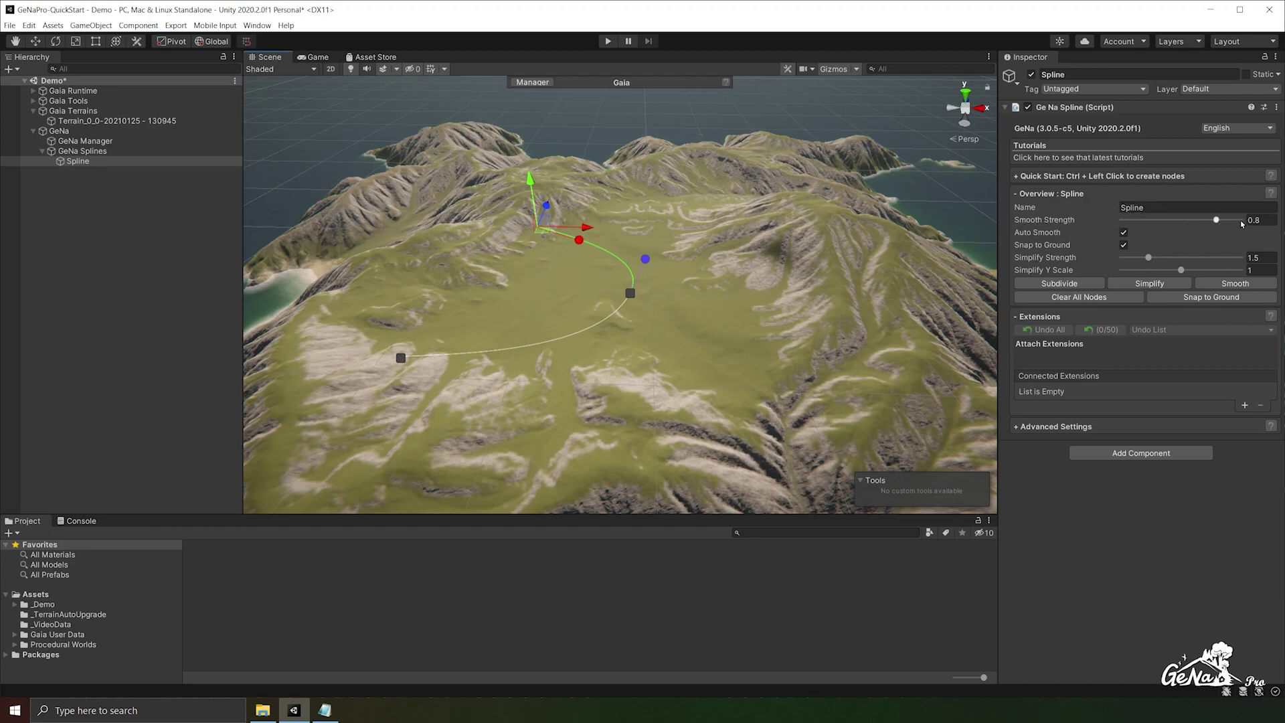
Add three nodes with Auto Smooth off, re-enable it at Smooth Strength 0.441, and add another node
{"action": "left_click", "coordinate": [1125, 233]}
{"action": "left_click", "coordinate": [496, 376], "text": "ctrl"}
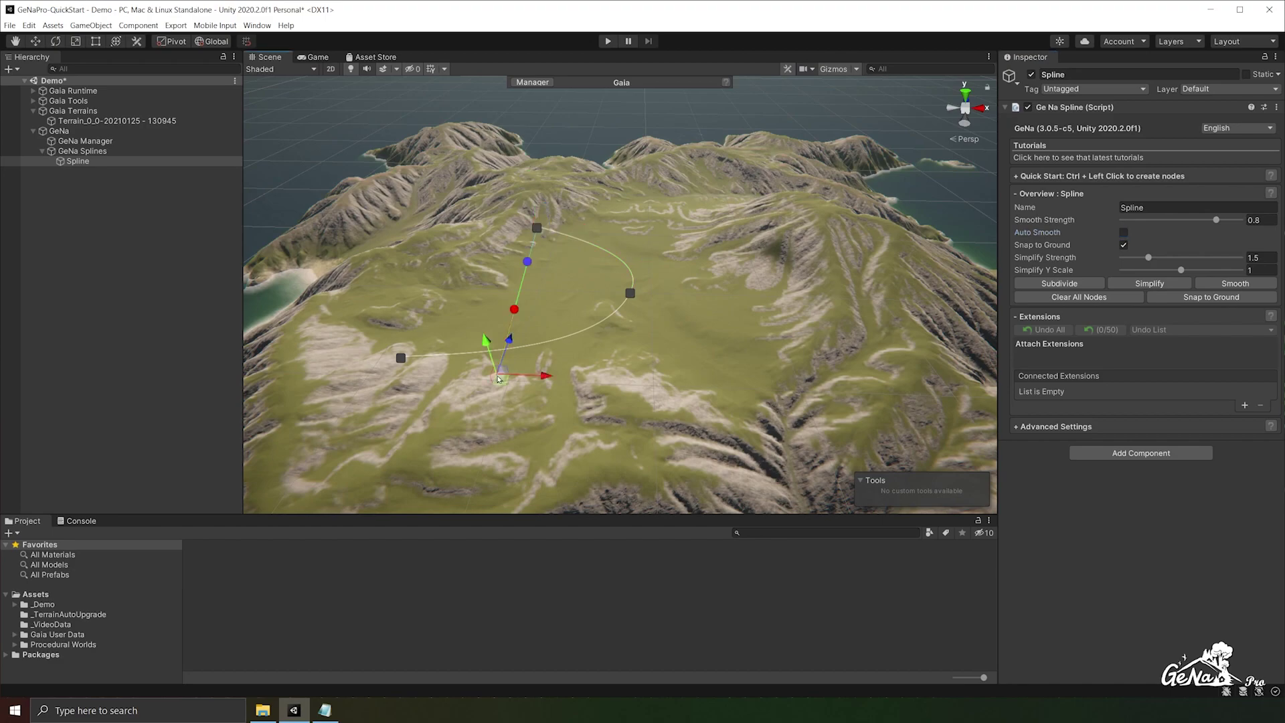
{"action": "left_click", "coordinate": [659, 368], "text": "ctrl"}
{"action": "left_click", "coordinate": [717, 273], "text": "ctrl"}
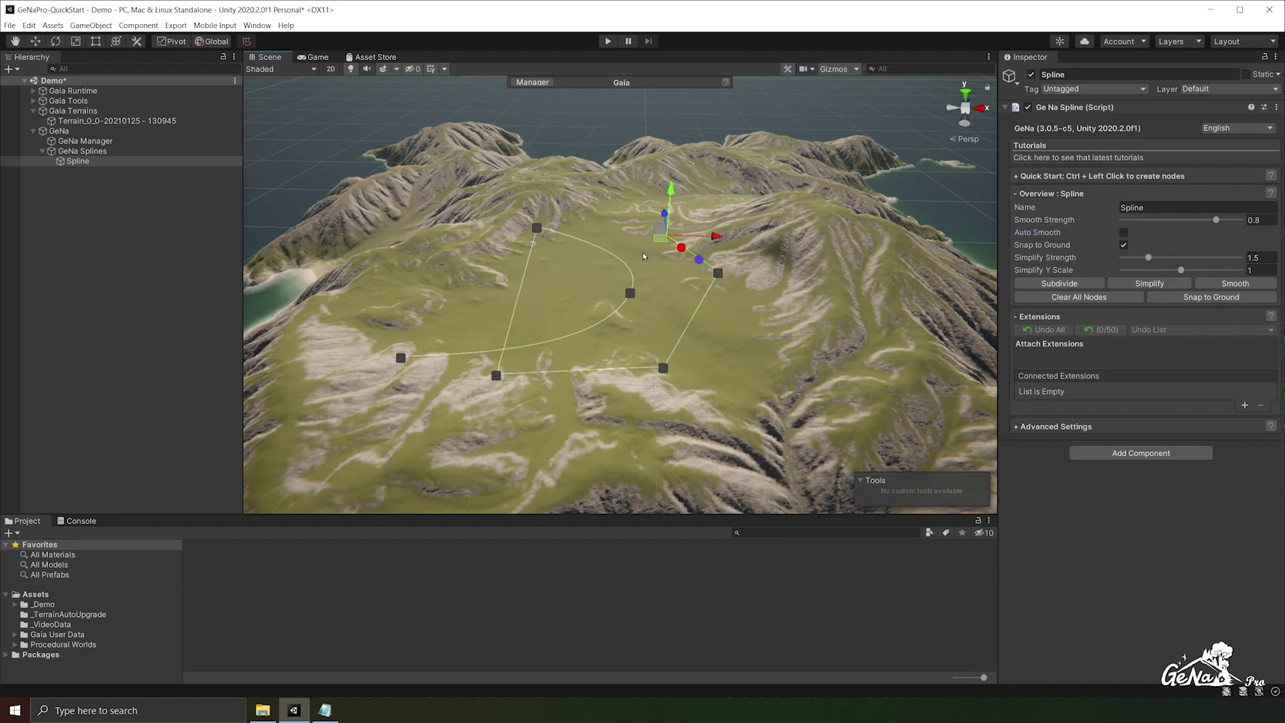
{"action": "left_click", "coordinate": [1124, 232]}
{"action": "left_click", "coordinate": [1192, 221]}
{"action": "left_click_drag", "start_coordinate": [1192, 221], "coordinate": [1173, 220]}
{"action": "left_click", "coordinate": [444, 296], "text": "ctrl"}
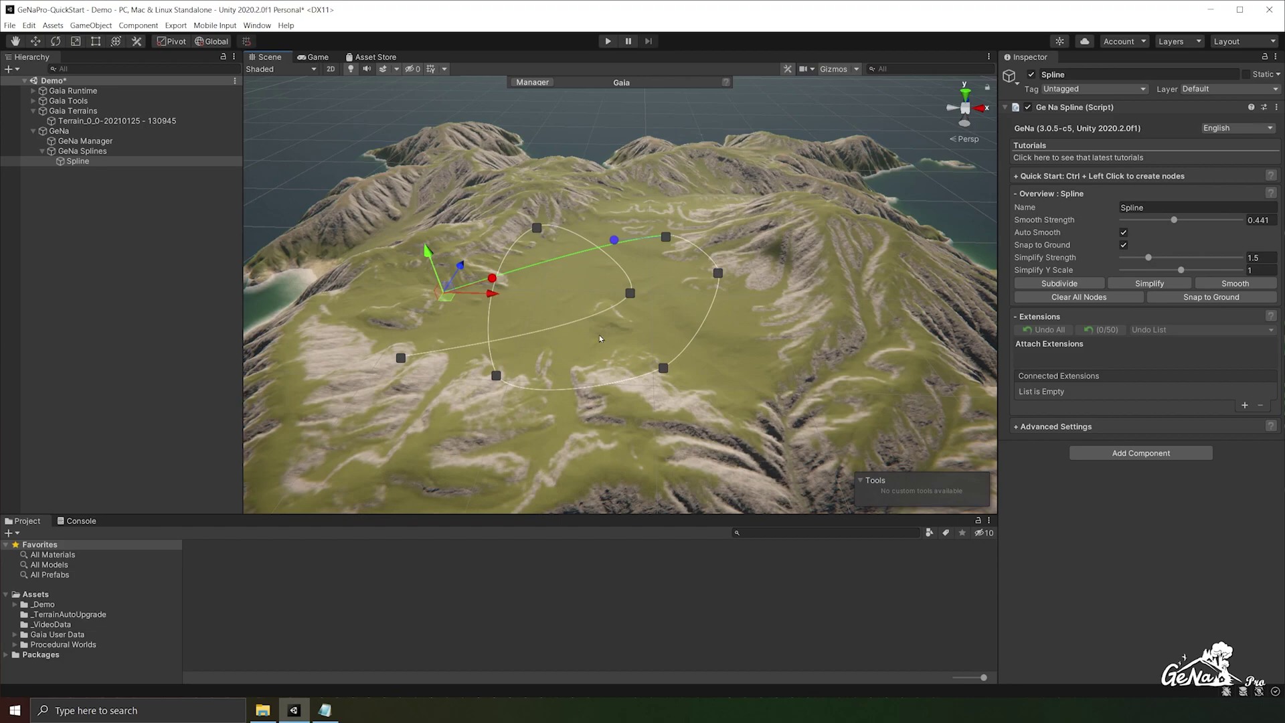
Add a five-node straight loop with Auto Smooth off, smooth it, add a node, and set Simplify Strength to 1.04
{"action": "left_click", "coordinate": [1124, 232]}
{"action": "left_click", "coordinate": [635, 334], "text": "ctrl"}
{"action": "left_click", "coordinate": [673, 269], "text": "ctrl"}
{"action": "left_click", "coordinate": [535, 245], "text": "ctrl"}
{"action": "left_click", "coordinate": [445, 359], "text": "ctrl"}
{"action": "left_click", "coordinate": [627, 424], "text": "ctrl"}
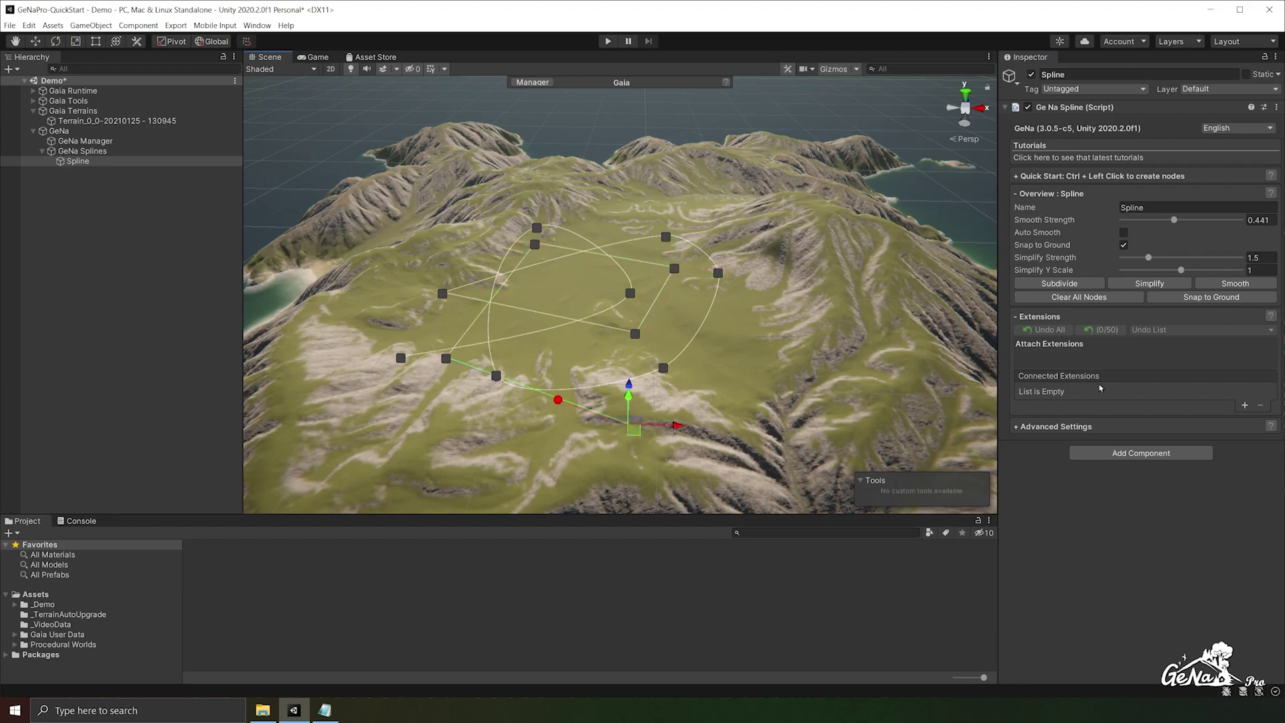
{"action": "left_click", "coordinate": [1210, 286]}
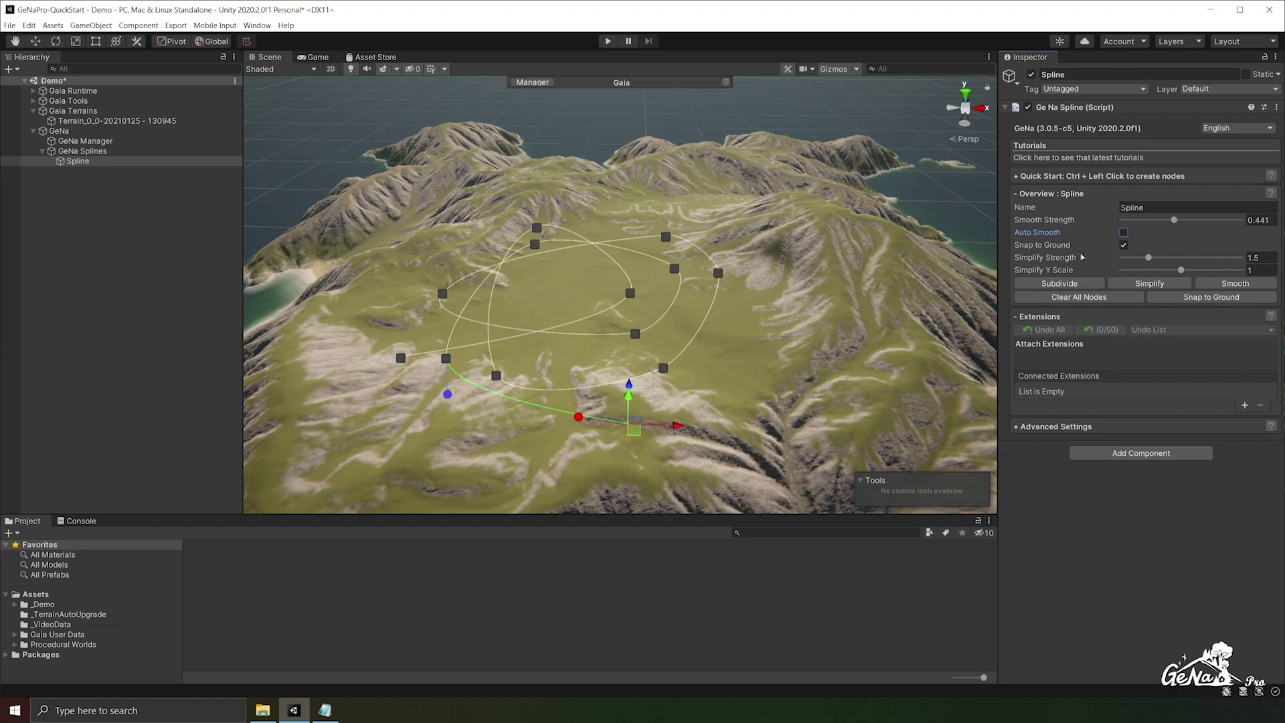
{"action": "left_click", "coordinate": [741, 343], "text": "ctrl"}
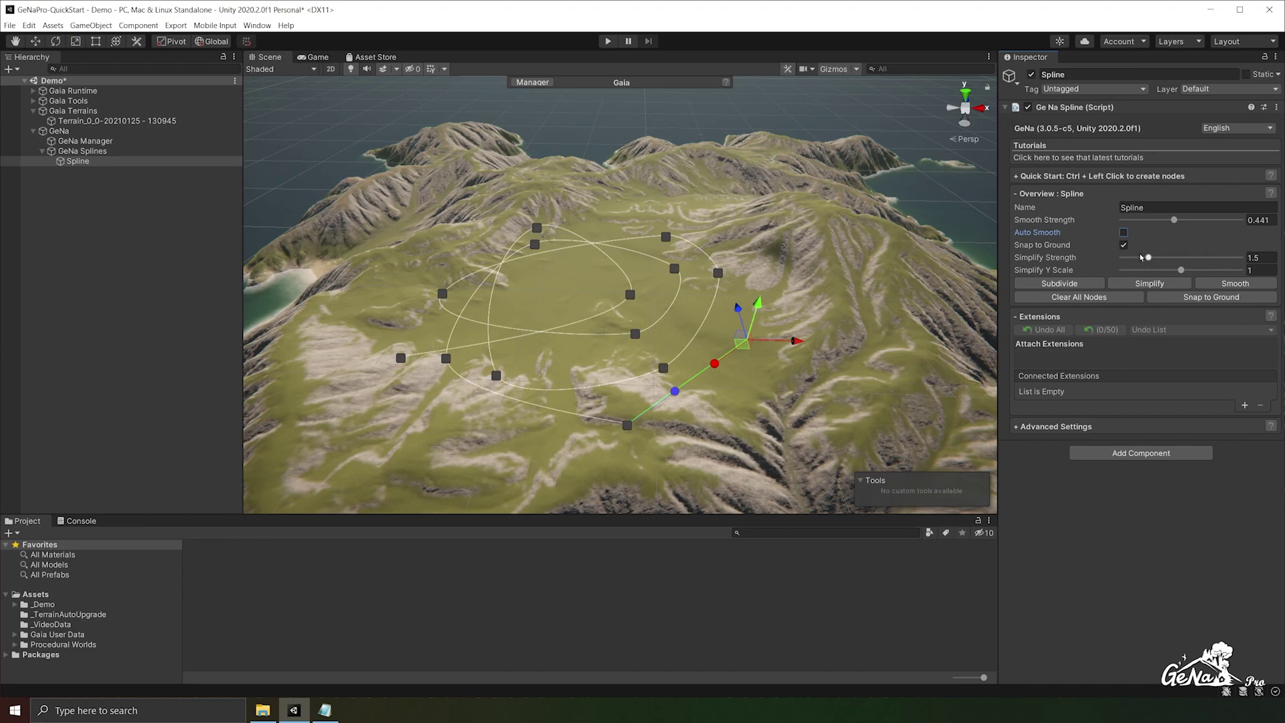
{"action": "left_click_drag", "start_coordinate": [1148, 257], "coordinate": [1136, 258]}
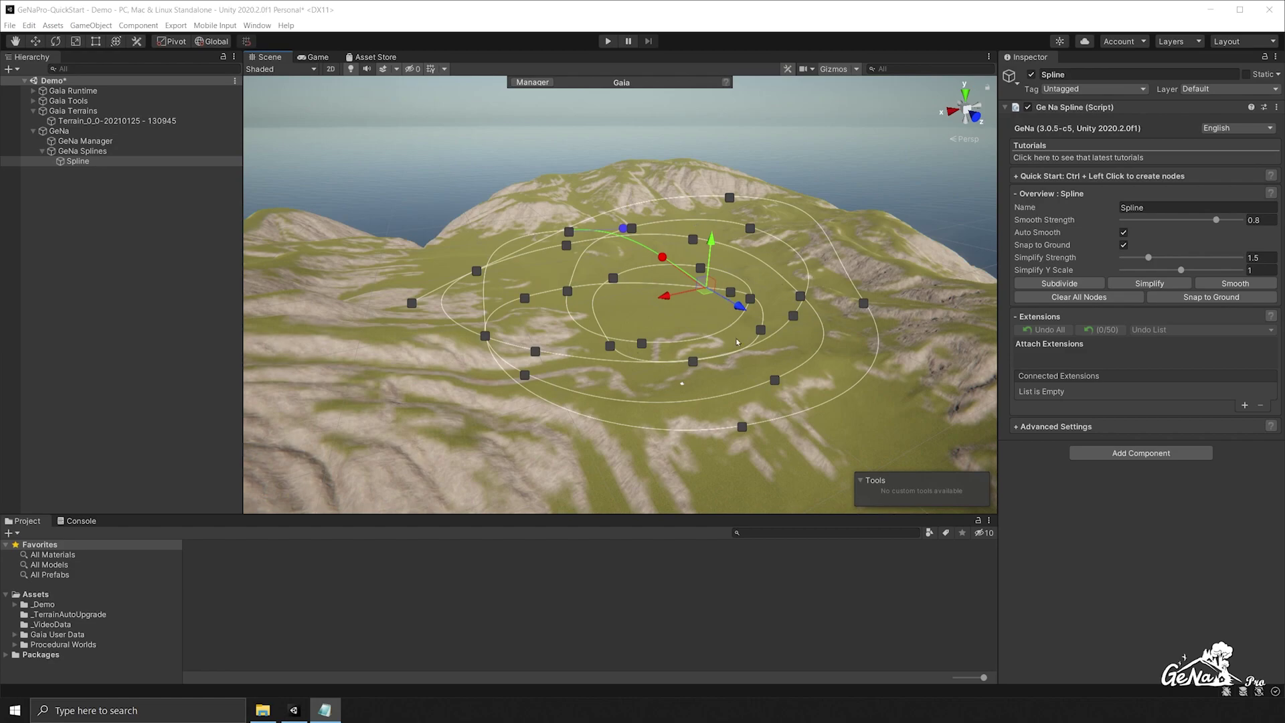
Subdivide the spline, clear all its nodes, and add an empty Connected Extensions slot
{"action": "left_click", "coordinate": [1086, 285]}
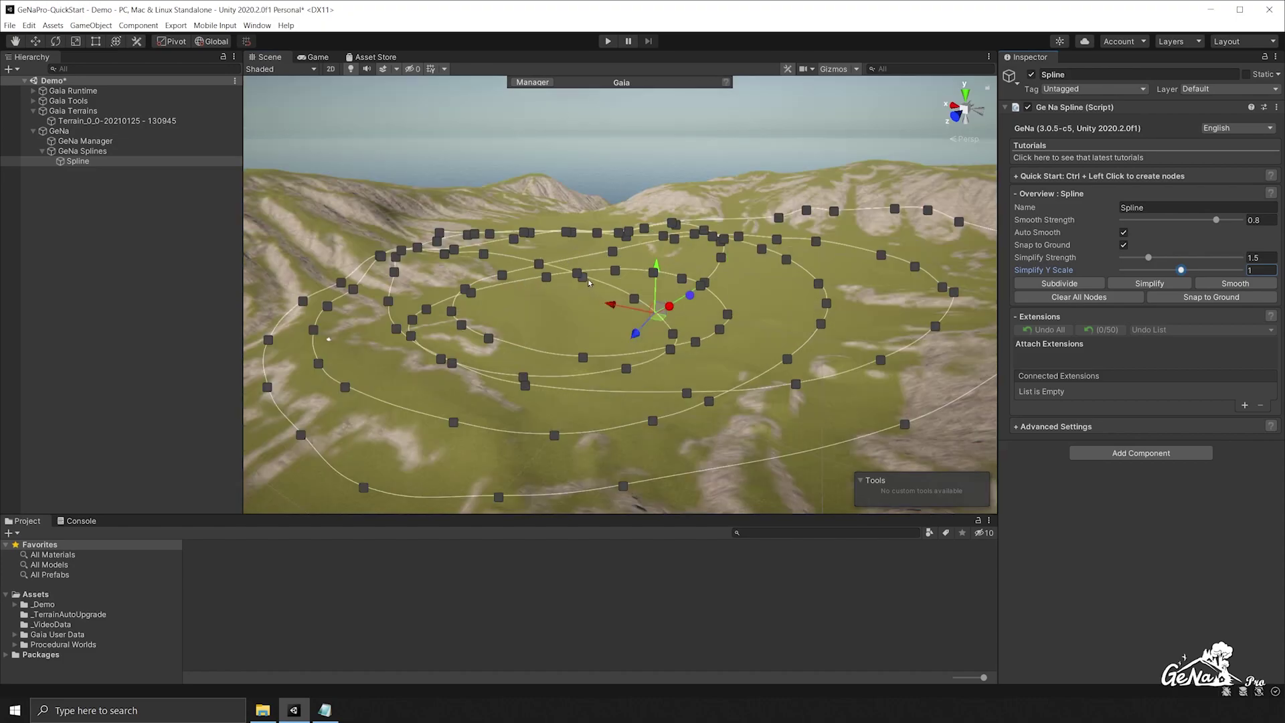
{"action": "left_click", "coordinate": [1056, 298]}
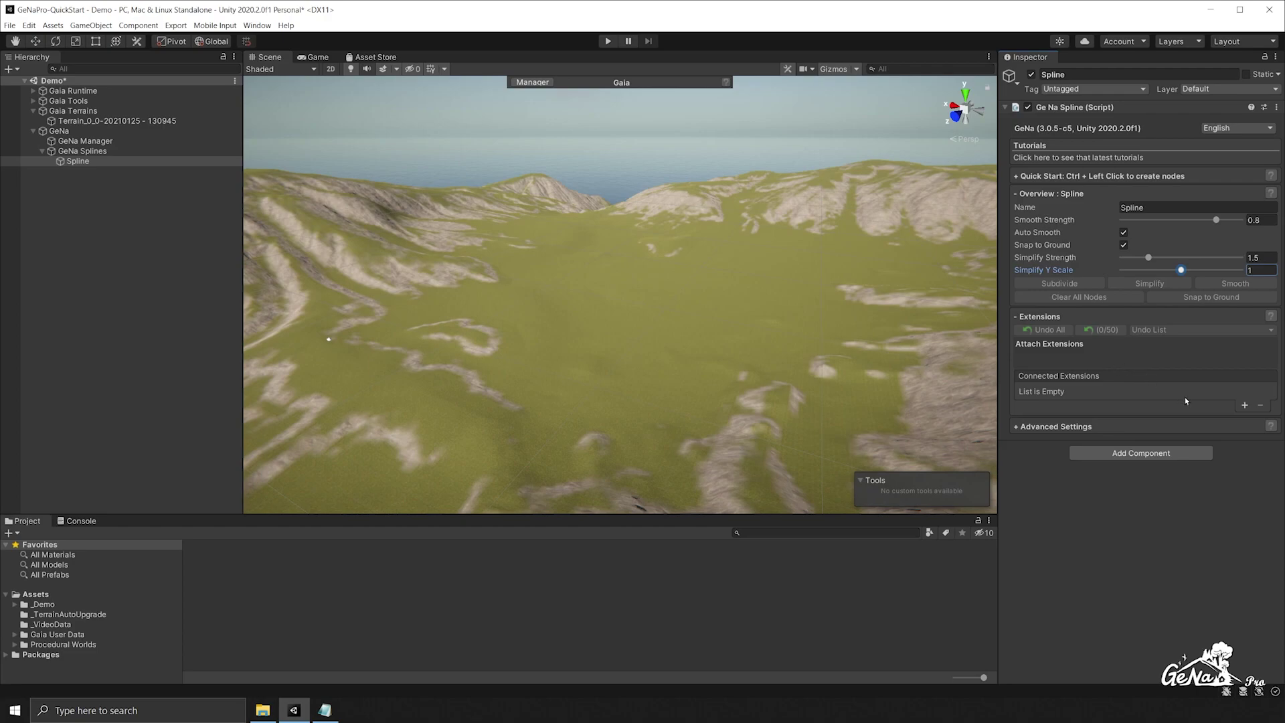
{"action": "left_click", "coordinate": [1244, 405]}
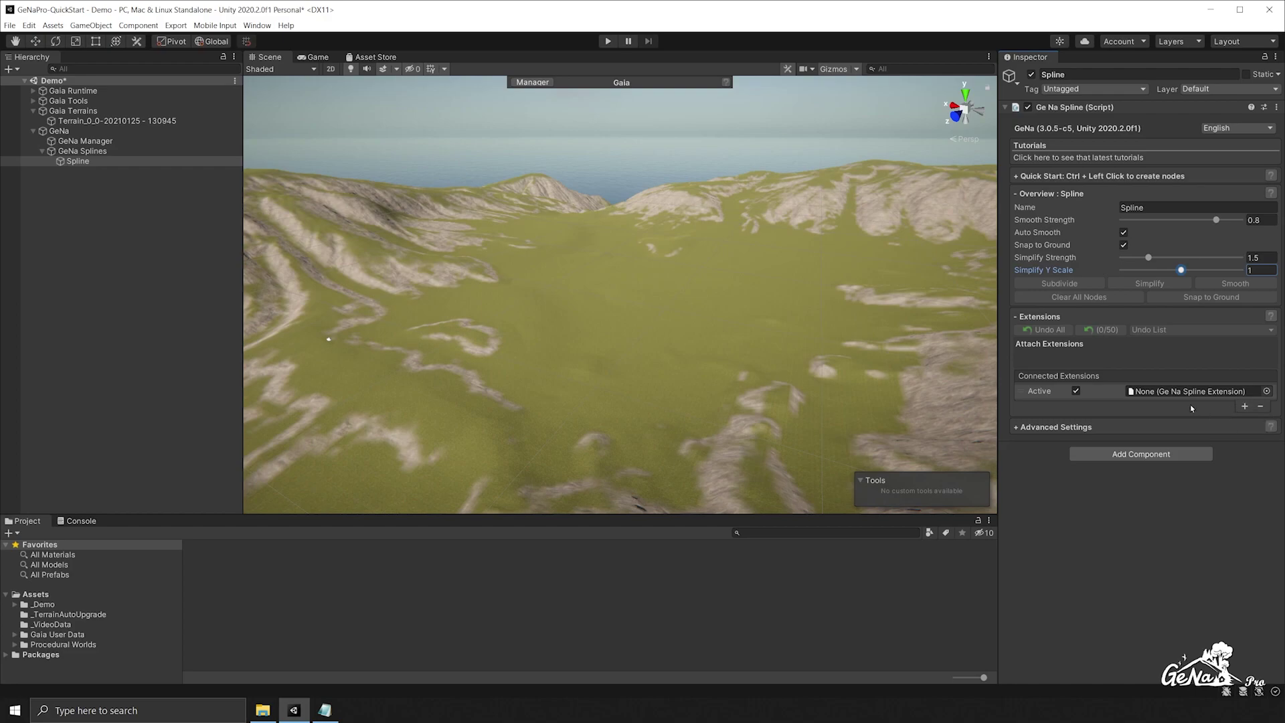
Browse the available spline extensions and assign Carve to the empty extension slot
{"action": "left_click", "coordinate": [1266, 391]}
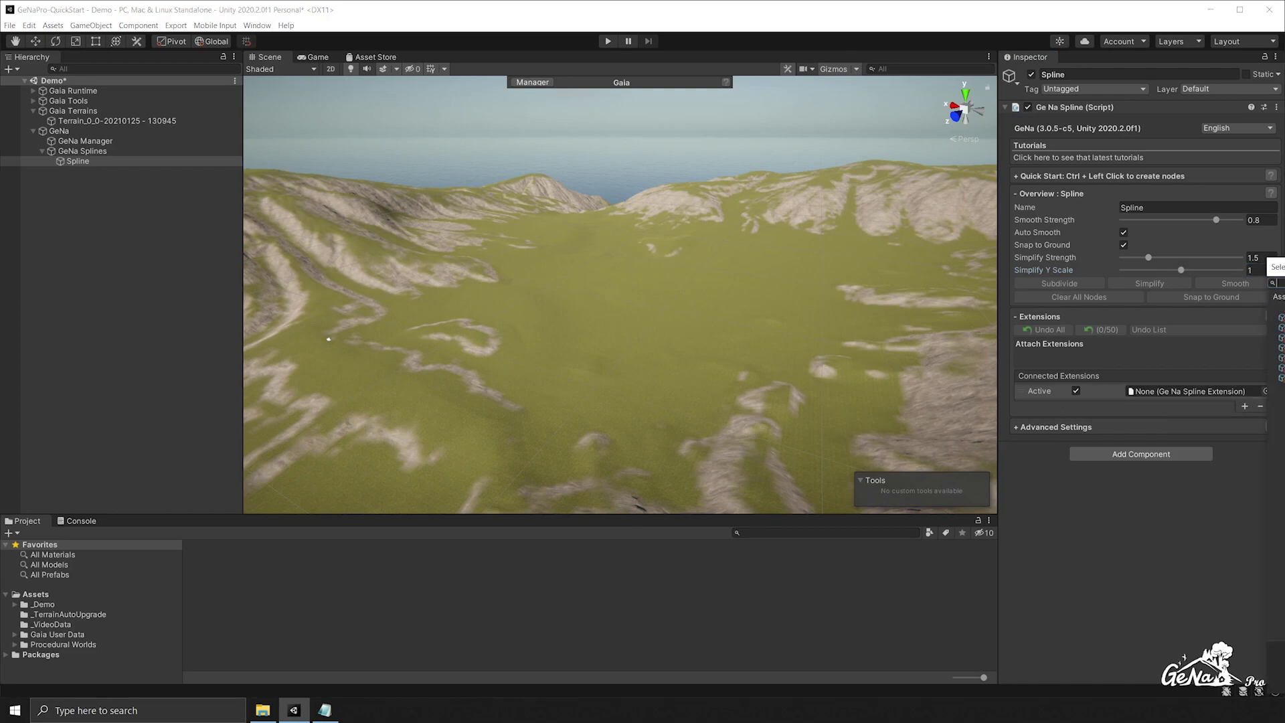
{"action": "left_click", "coordinate": [662, 278]}
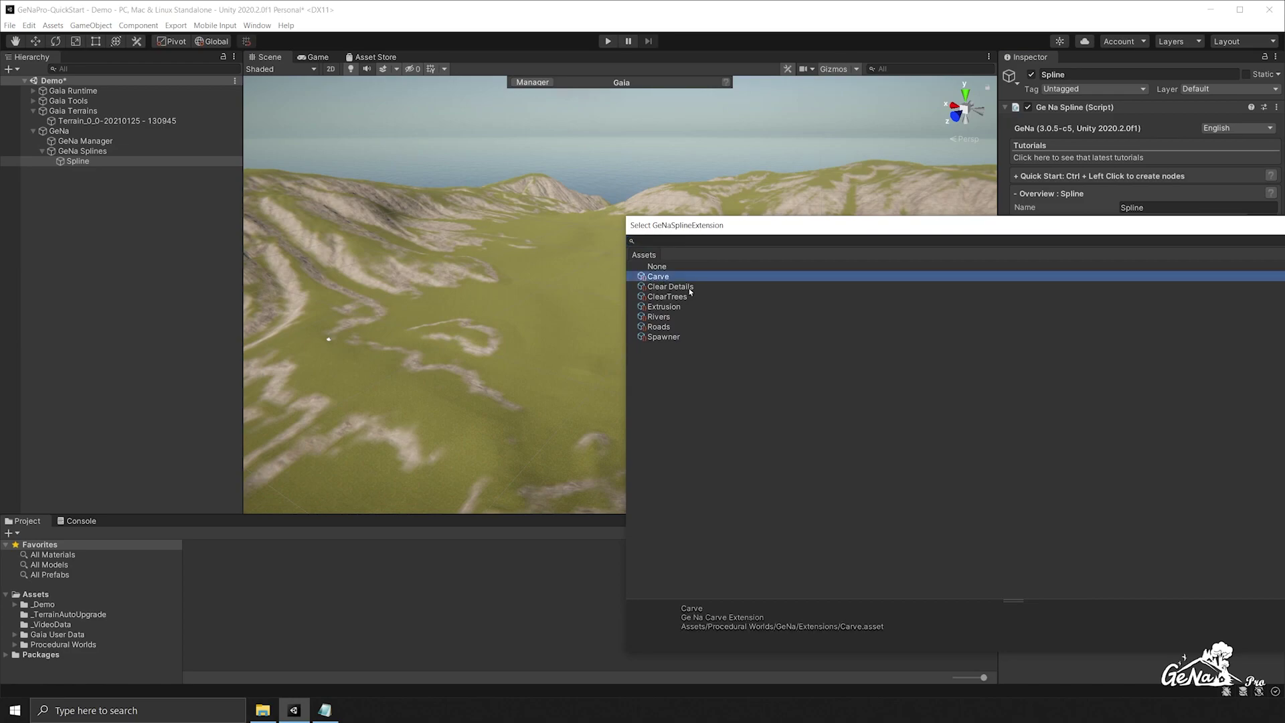
{"action": "left_click", "coordinate": [690, 289]}
{"action": "left_click", "coordinate": [689, 298]}
{"action": "left_click", "coordinate": [682, 309]}
{"action": "left_click", "coordinate": [680, 318]}
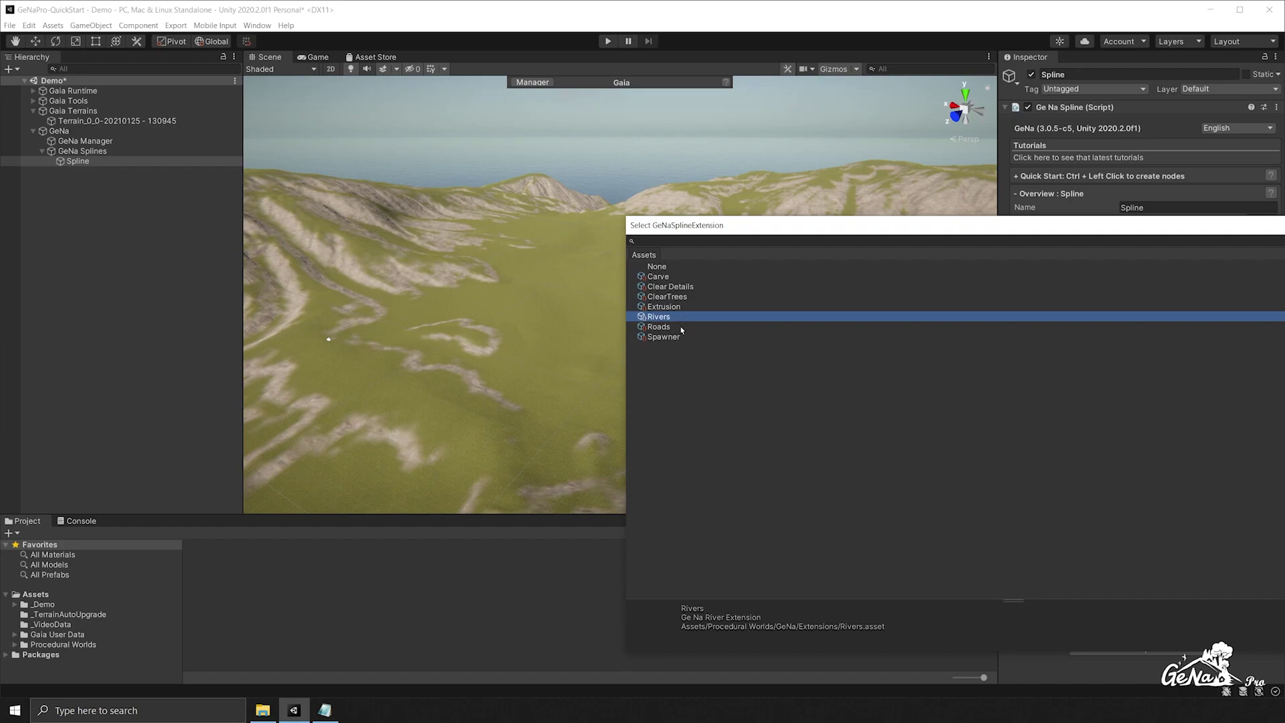
{"action": "left_click", "coordinate": [680, 327]}
{"action": "left_click", "coordinate": [682, 337]}
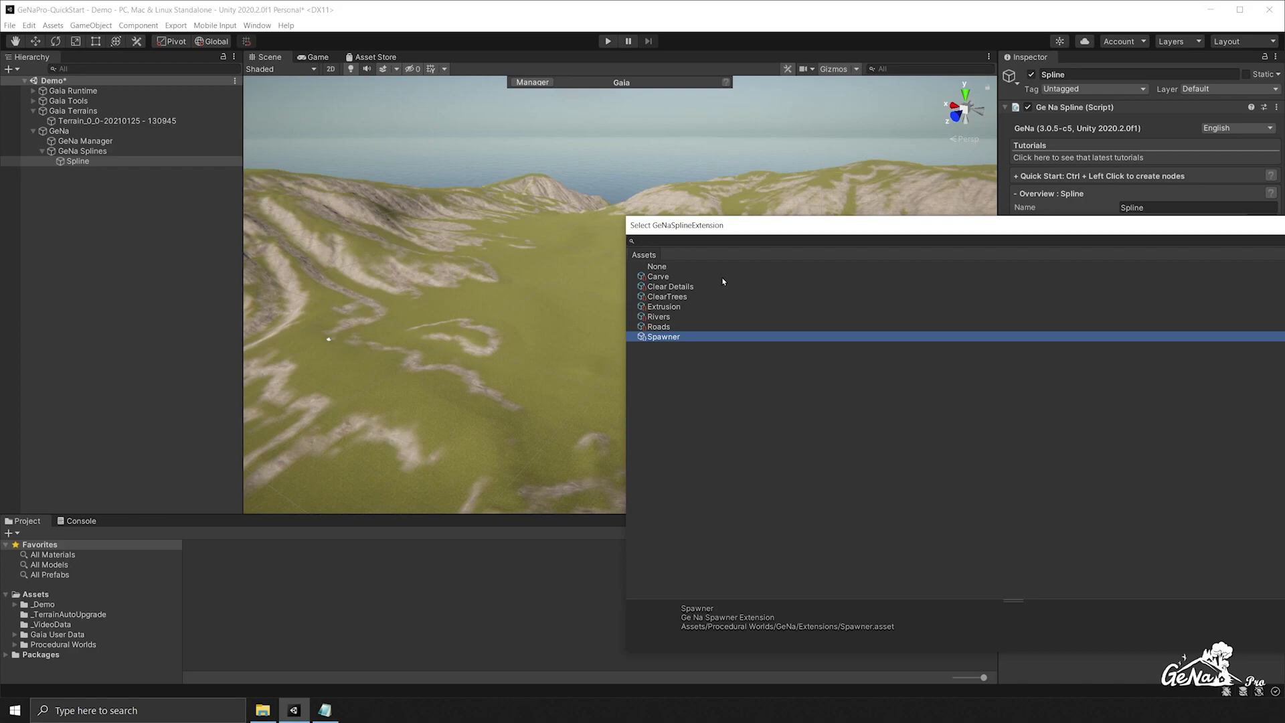
{"action": "left_click_drag", "start_coordinate": [719, 227], "coordinate": [693, 221]}
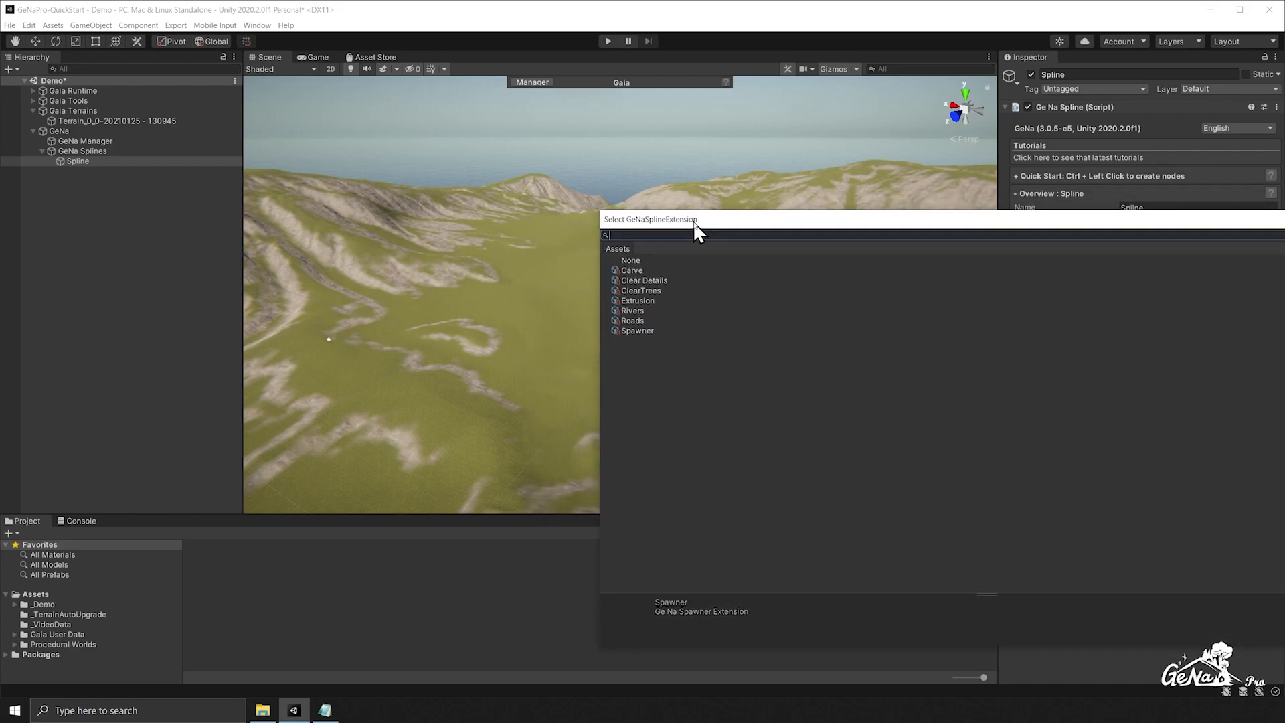
{"action": "left_click", "coordinate": [637, 272]}
{"action": "double_click", "coordinate": [645, 271]}
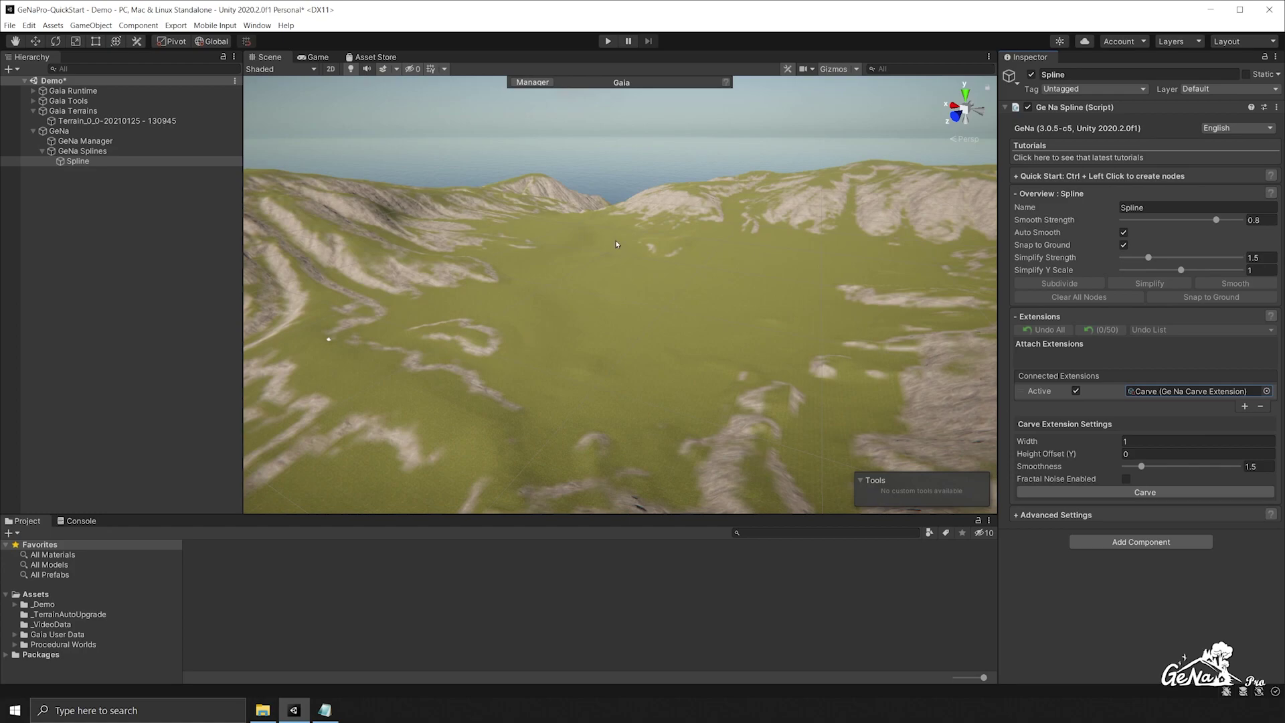
Ring the plateau with a closed six-node spline loop and widen the Carve to 7.89
{"action": "left_click", "coordinate": [508, 227], "text": "ctrl"}
{"action": "left_click", "coordinate": [338, 288], "text": "ctrl"}
{"action": "left_click", "coordinate": [429, 454], "text": "ctrl"}
{"action": "left_click", "coordinate": [843, 399], "text": "ctrl"}
{"action": "left_click", "coordinate": [891, 243], "text": "ctrl"}
{"action": "left_click", "coordinate": [716, 224], "text": "ctrl"}
{"action": "left_click", "coordinate": [1039, 394]}
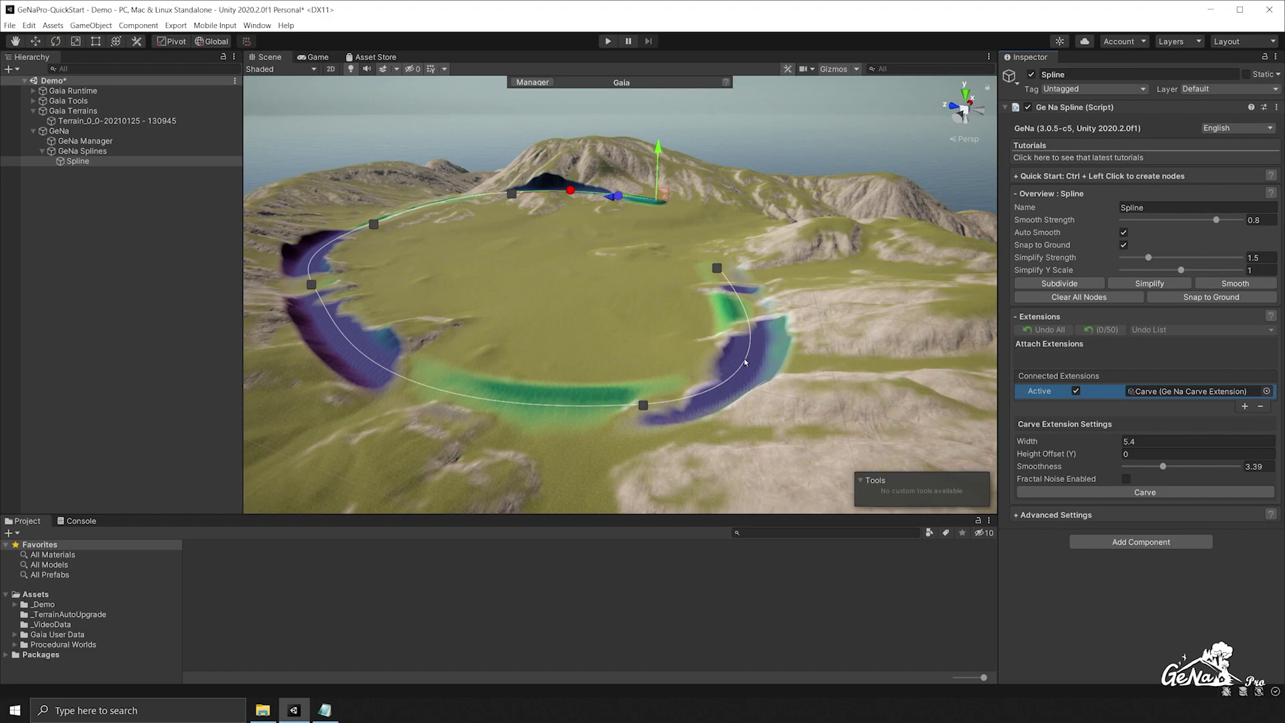
{"action": "left_click_drag", "start_coordinate": [1051, 443], "coordinate": [1183, 467]}
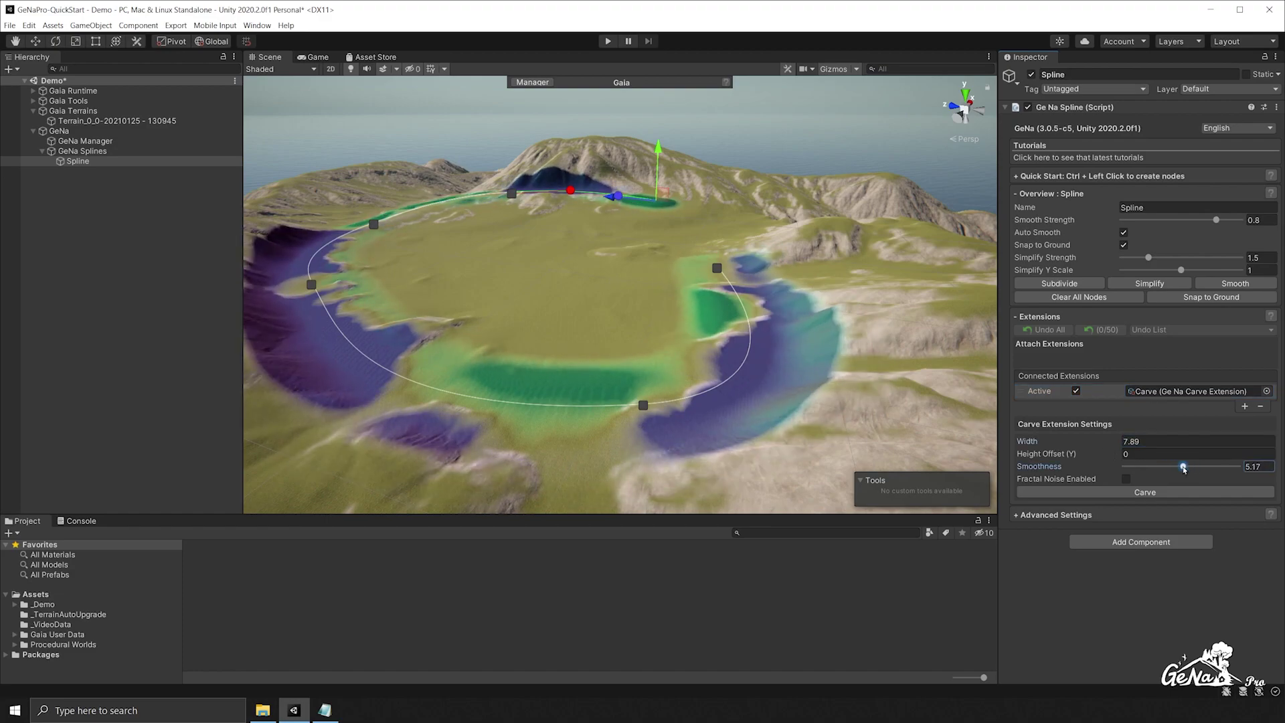
Carve the channel into the terrain, inspect the result, then undo the carve
{"action": "left_click", "coordinate": [1128, 495]}
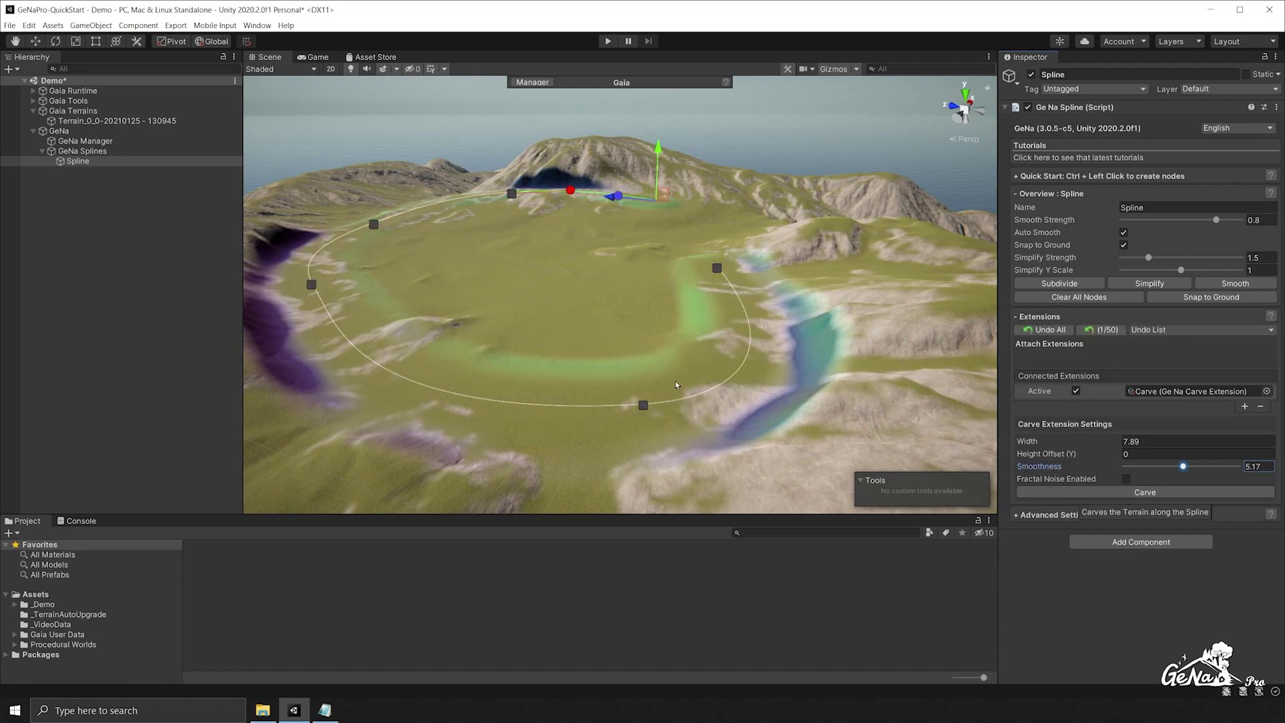
{"action": "left_click_drag", "start_coordinate": [676, 380], "coordinate": [674, 351], "text": "alt"}
{"action": "scroll", "coordinate": [674, 351], "scroll_direction": "up", "scroll_amount": 4}
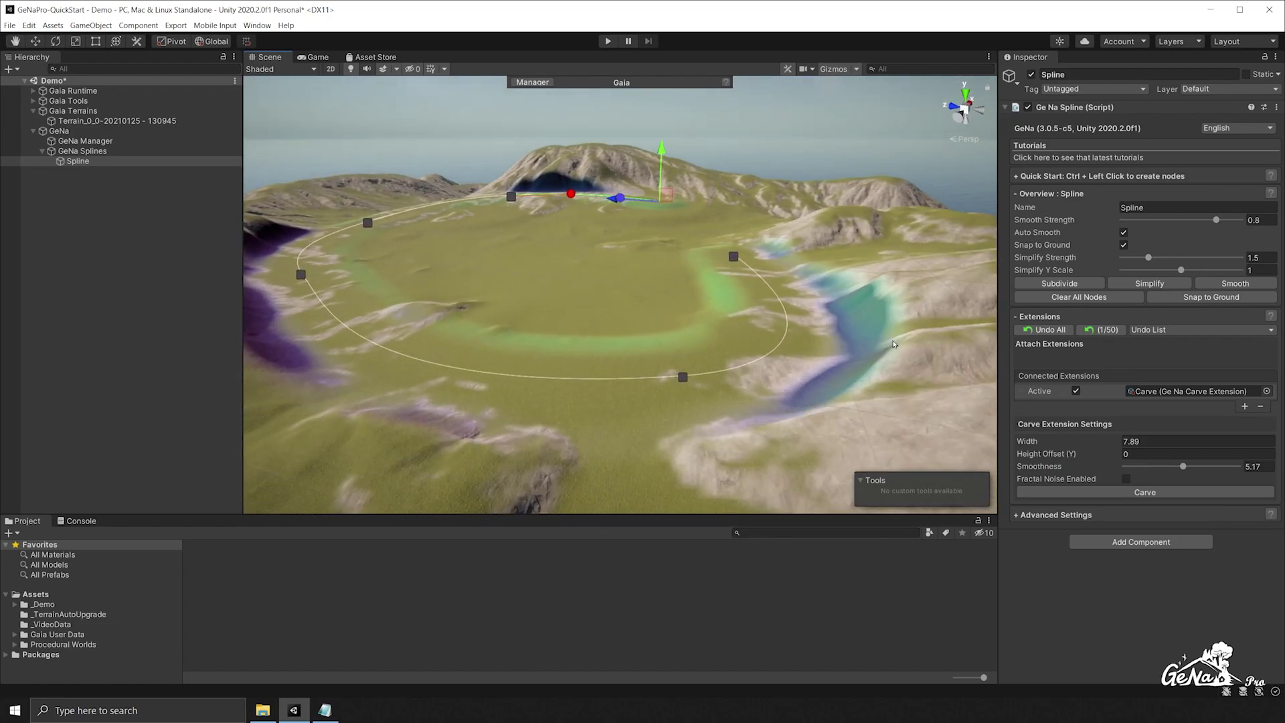
{"action": "left_click", "coordinate": [1094, 332]}
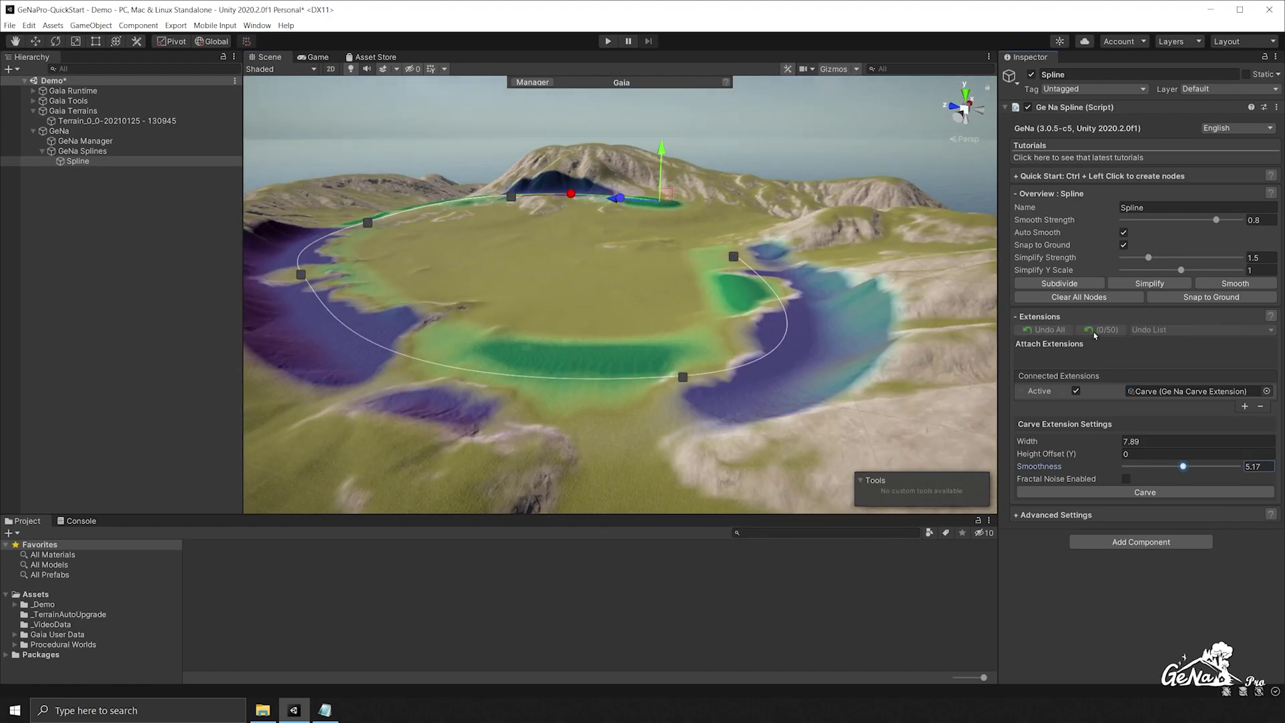
Try Carve smoothness 4.44 and width 12.26, undo that carve, then set width to 10.93
{"action": "left_click_drag", "start_coordinate": [1154, 467], "coordinate": [1174, 467]}
{"action": "left_click_drag", "start_coordinate": [1102, 443], "coordinate": [1141, 447]}
{"action": "left_click", "coordinate": [1124, 495]}
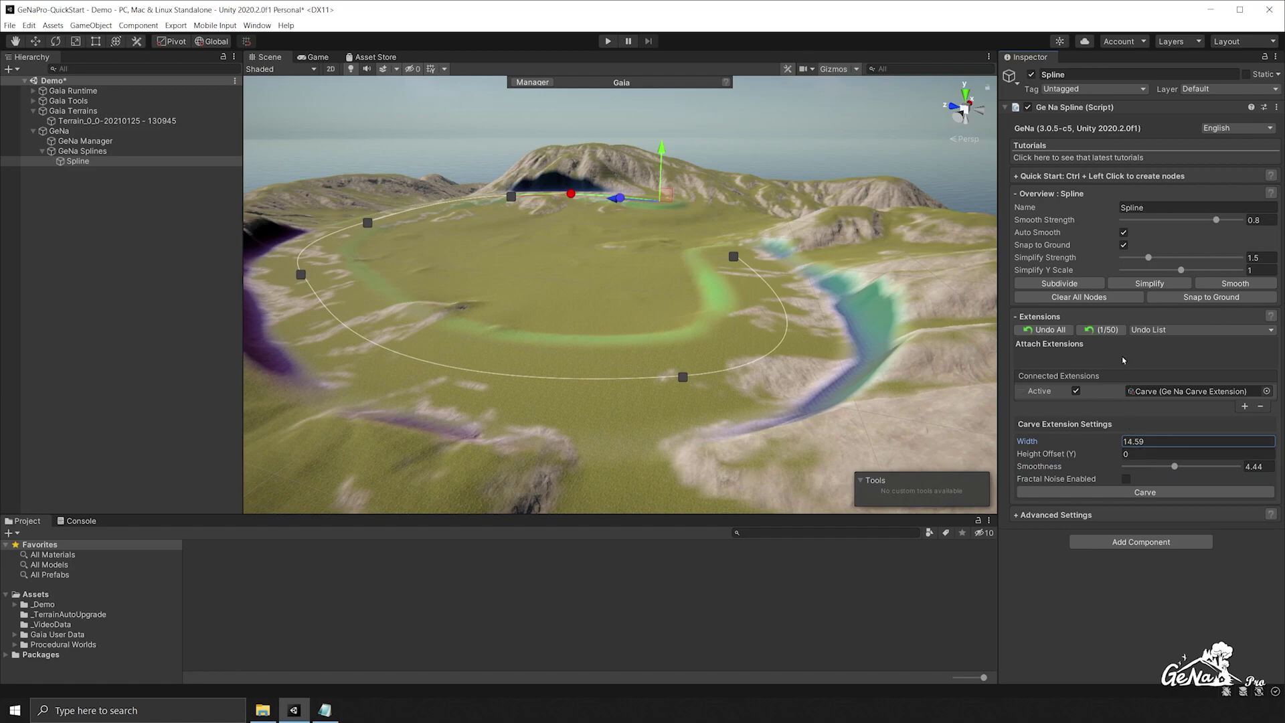
{"action": "left_click", "coordinate": [1101, 329]}
{"action": "left_click_drag", "start_coordinate": [1046, 446], "coordinate": [1184, 476]}
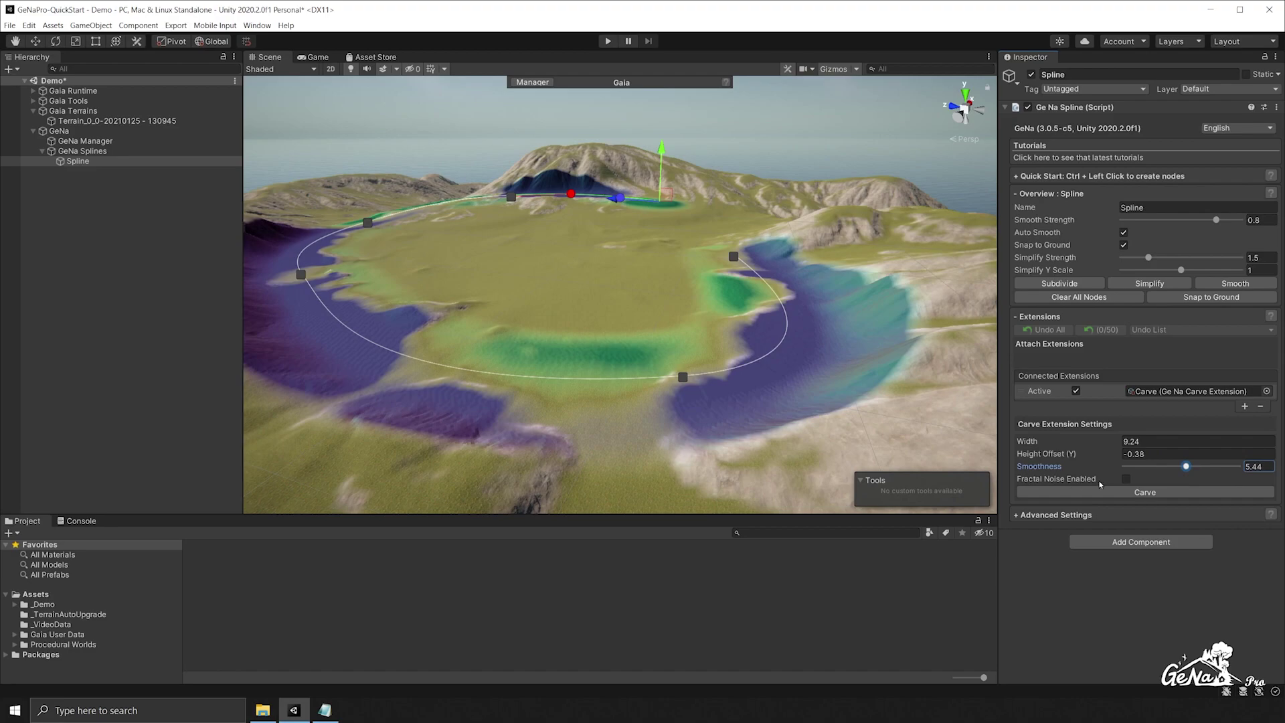
Enable Fractal Noise on the carve with Strength 5.37, Octaves 4 and Frequency 0.04
{"action": "left_click", "coordinate": [1127, 479]}
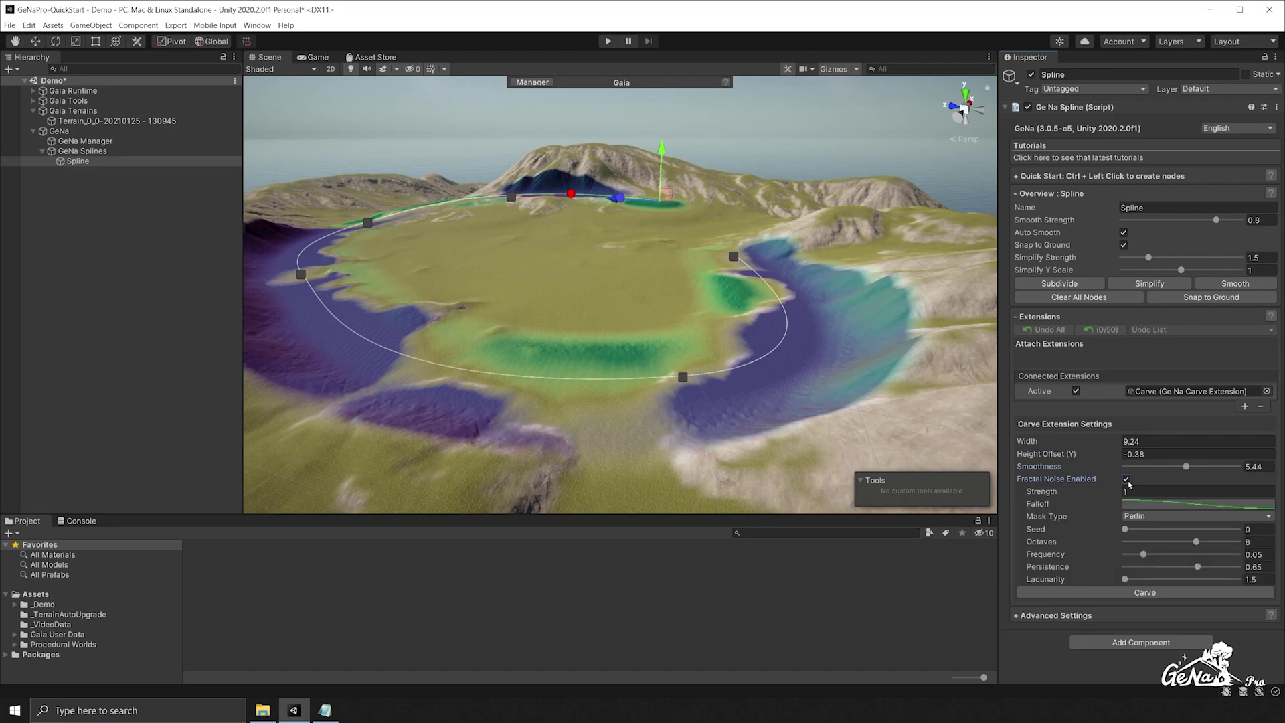
{"action": "right_click_drag", "start_coordinate": [714, 396], "coordinate": [798, 430]}
{"action": "scroll", "coordinate": [797, 431], "scroll_direction": "up", "scroll_amount": 1}
{"action": "middle_click_drag", "start_coordinate": [797, 431], "coordinate": [820, 437]}
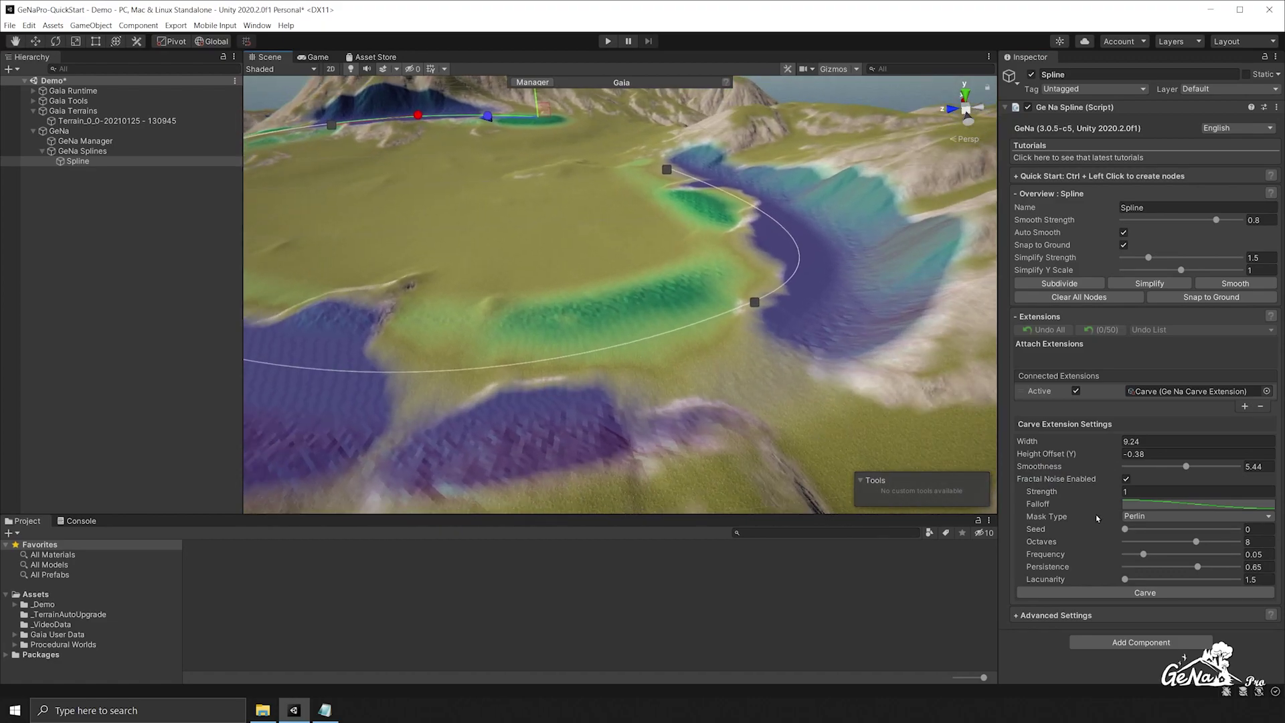
{"action": "left_click_drag", "start_coordinate": [1047, 495], "coordinate": [1176, 543]}
{"action": "left_click", "coordinate": [1155, 541]}
{"action": "left_click_drag", "start_coordinate": [1145, 557], "coordinate": [1138, 558]}
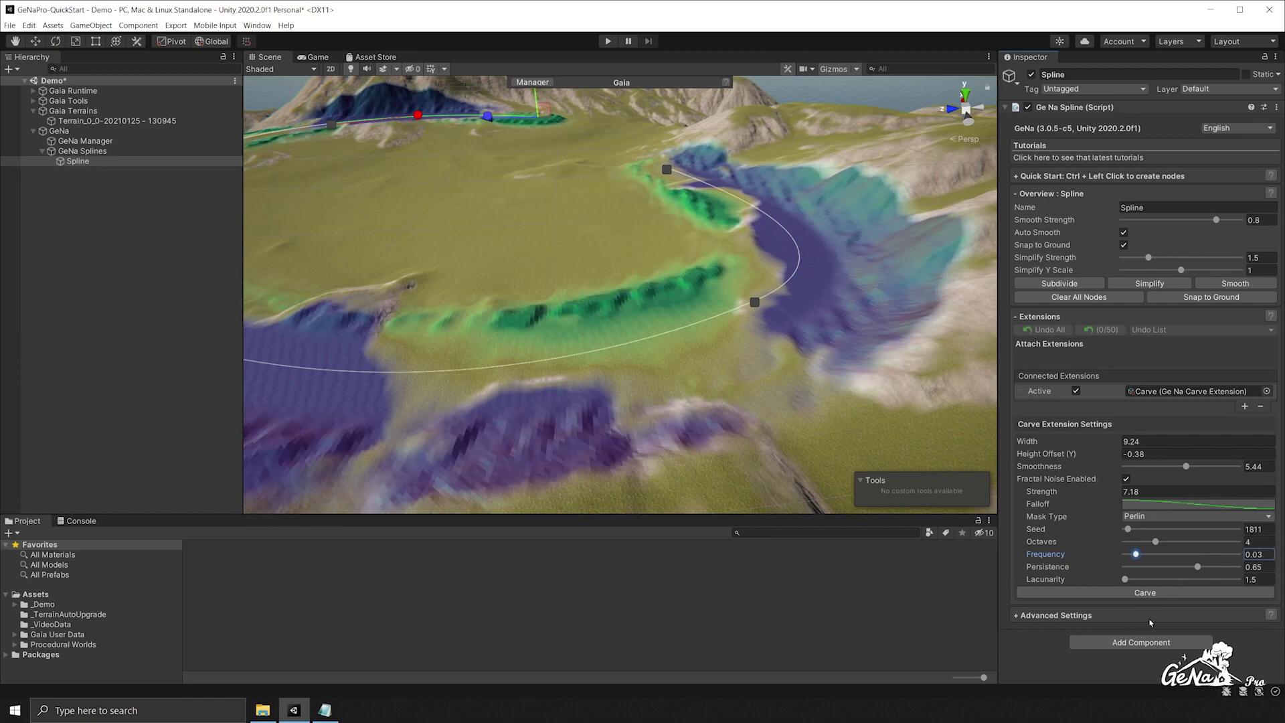
Carve the noisy channel into the terrain and orbit to inspect it
{"action": "left_click", "coordinate": [1128, 592]}
{"action": "right_click_drag", "start_coordinate": [642, 372], "coordinate": [970, 341]}
{"action": "right_click_drag", "start_coordinate": [1105, 331], "coordinate": [547, 349]}
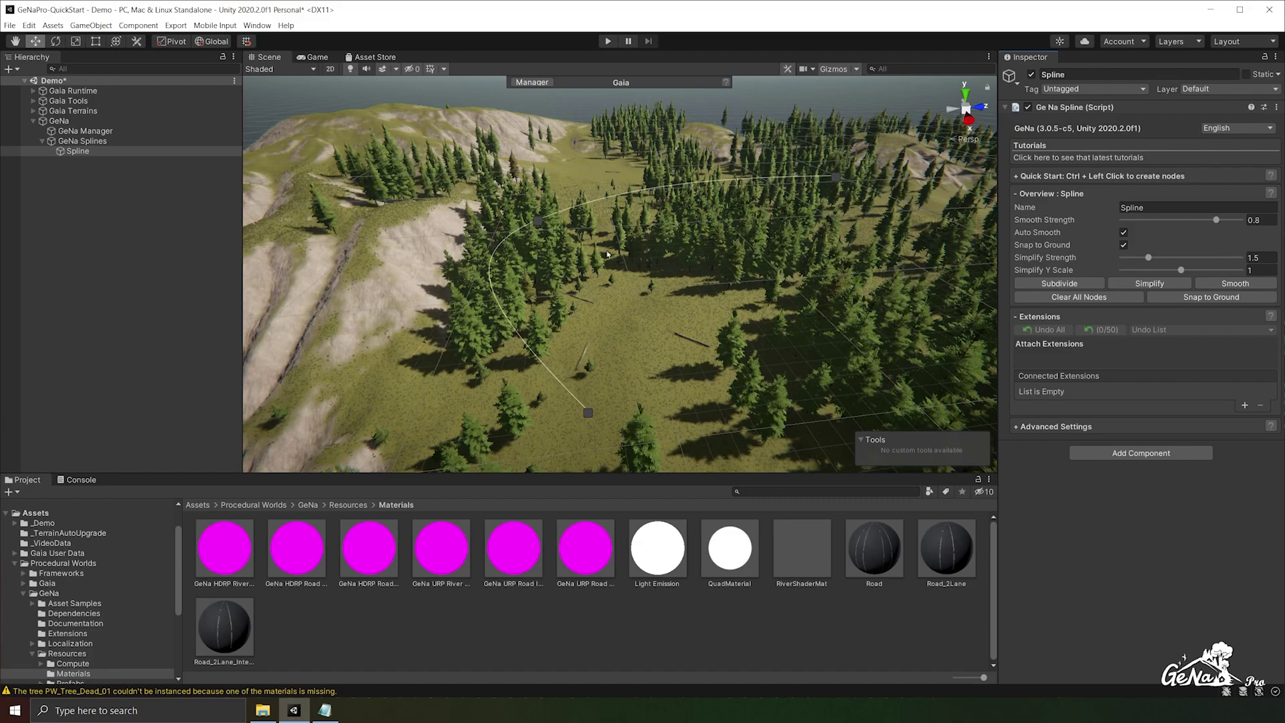
Attach an Extrusion extension to the spline and check that its material is Road
{"action": "left_click", "coordinate": [1243, 405]}
{"action": "left_click", "coordinate": [1266, 390]}
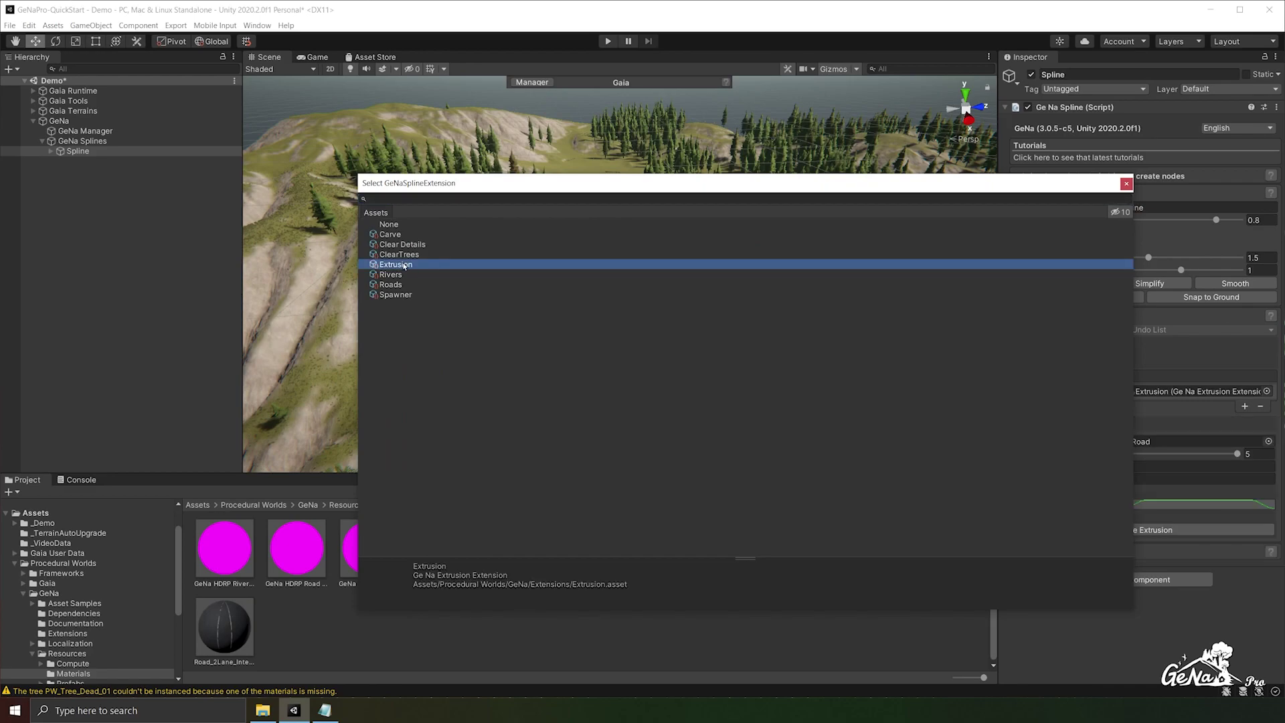
{"action": "double_click", "coordinate": [396, 264]}
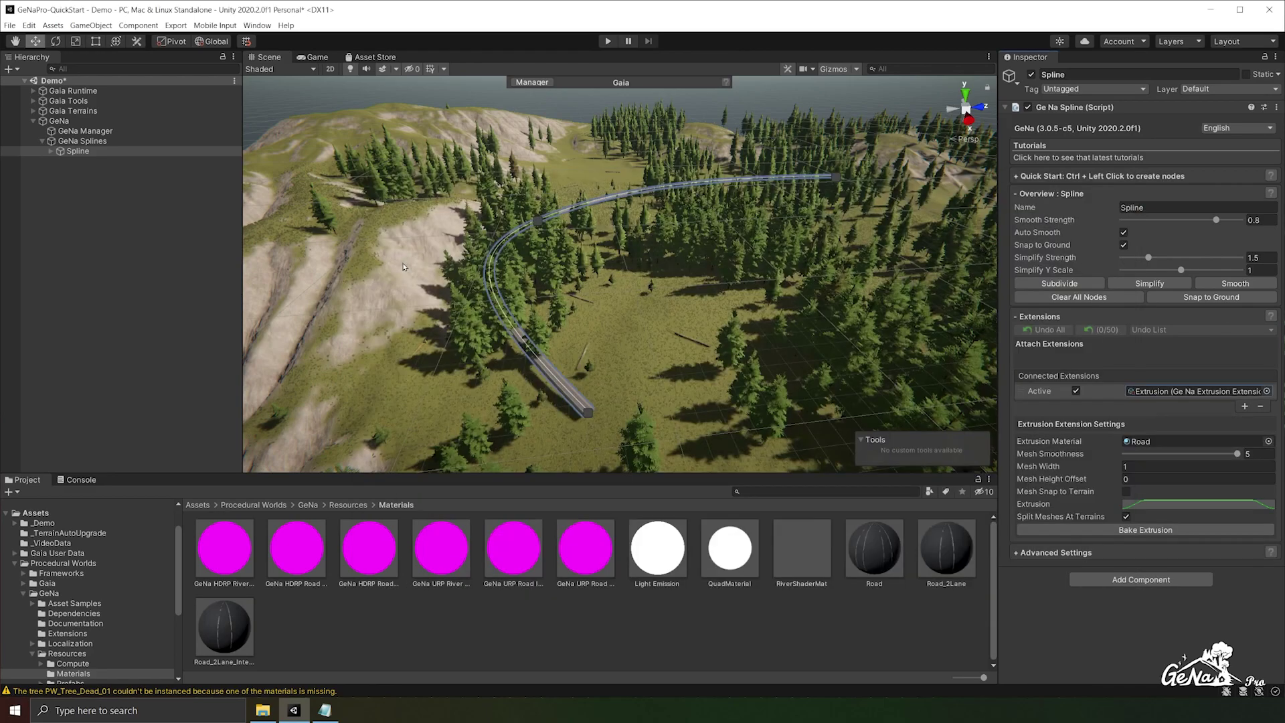
{"action": "left_click", "coordinate": [1147, 442]}
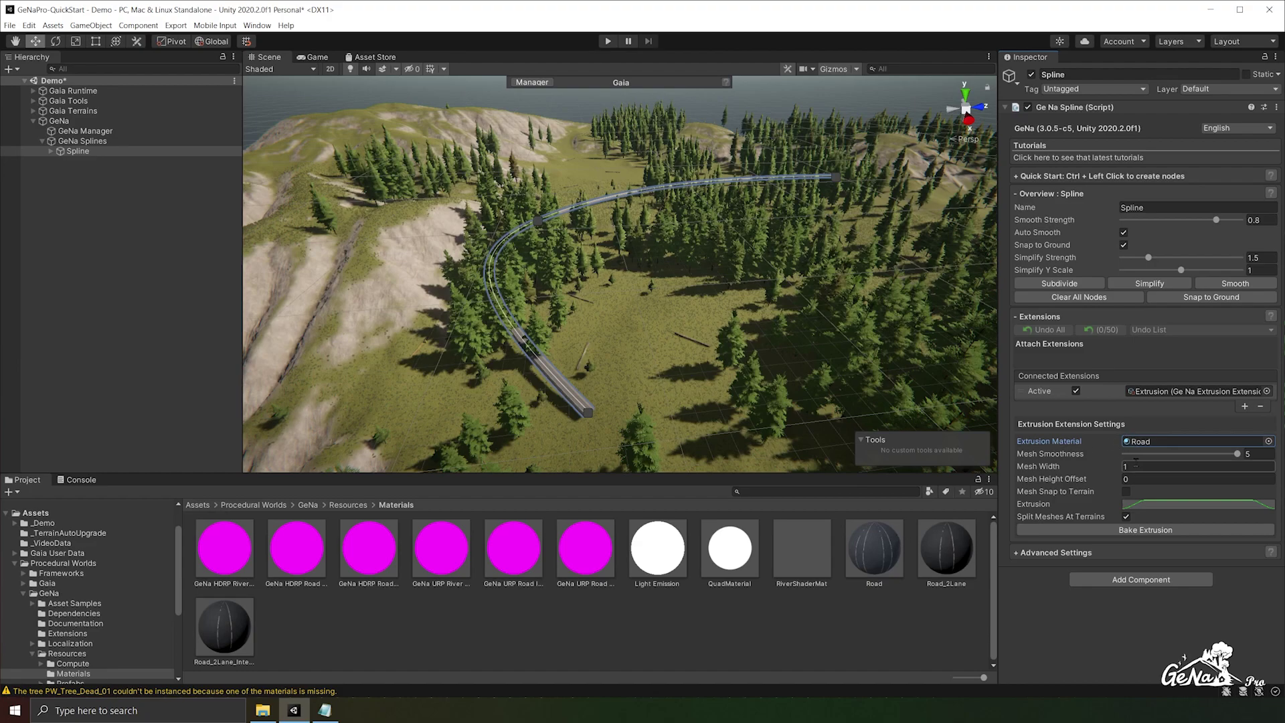
{"action": "left_click", "coordinate": [587, 301]}
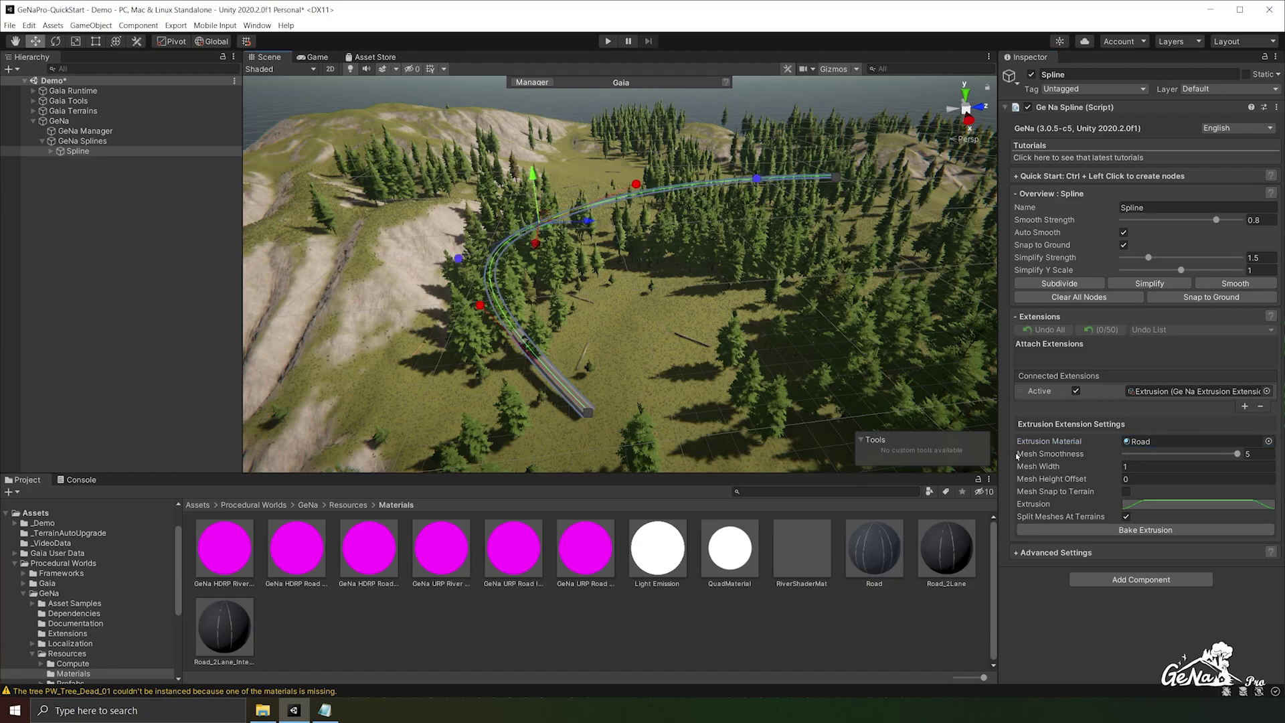
Shape the extrusion into a wall with Mesh Width 0.7 and Height Offset 6.58
{"action": "left_click_drag", "start_coordinate": [1041, 469], "coordinate": [1272, 490]}
{"action": "left_click", "coordinate": [1068, 467]}
{"action": "left_click_drag", "start_coordinate": [1069, 467], "coordinate": [1008, 479]}
{"action": "right_click_drag", "start_coordinate": [595, 341], "coordinate": [596, 341]}
{"action": "left_click_drag", "start_coordinate": [596, 341], "coordinate": [599, 302], "text": "alt"}
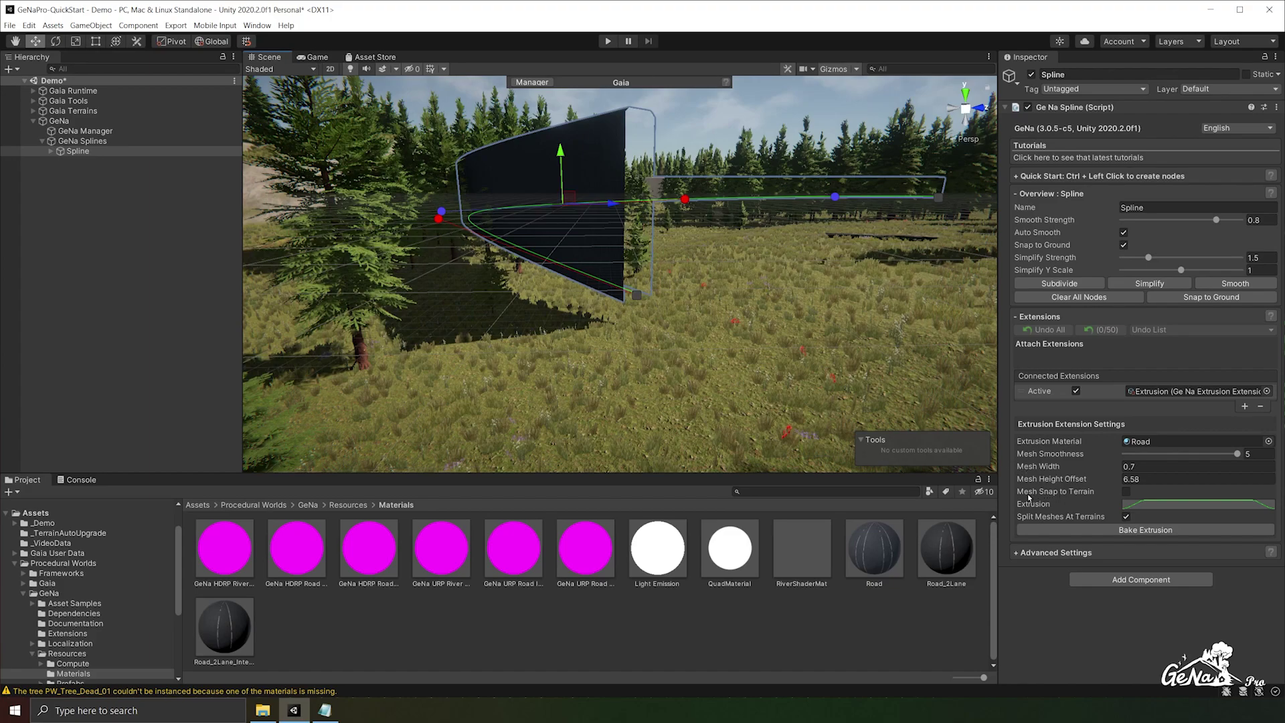
Turn on Mesh Snap to Terrain and fly around the wall's end to inspect it
{"action": "left_click", "coordinate": [1126, 491]}
{"action": "key", "text": "w"}
{"action": "right_click_drag", "start_coordinate": [555, 303], "coordinate": [666, 314]}
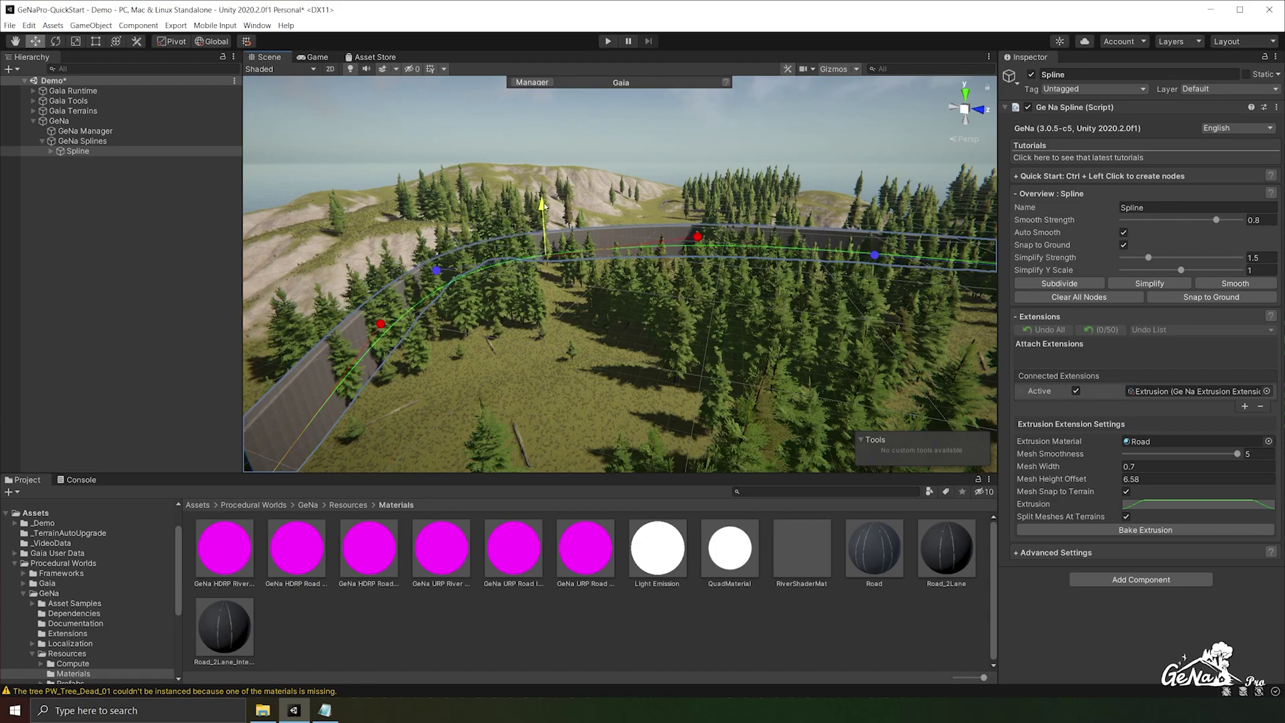
Raise two spline nodes, set Mesh Height Offset to 1.93, and inspect the Extrusion profile curve
{"action": "left_click_drag", "start_coordinate": [545, 206], "coordinate": [545, 194]}
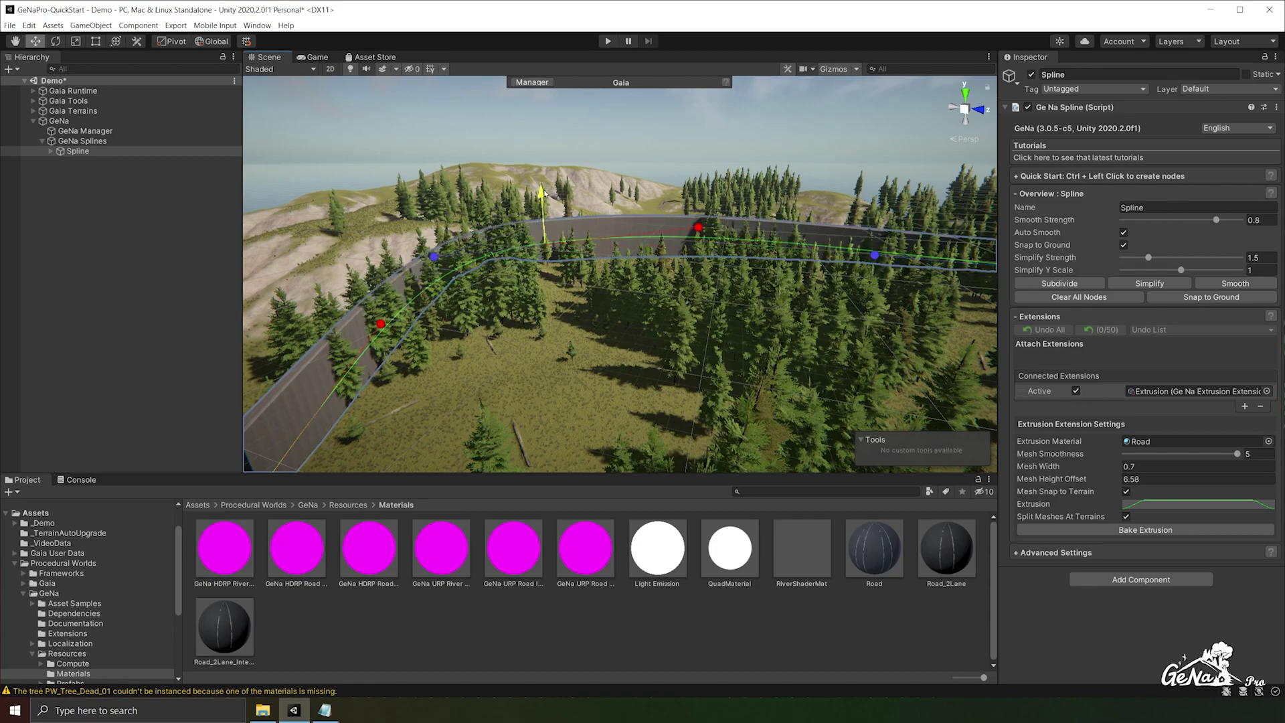
{"action": "left_click_drag", "start_coordinate": [1048, 482], "coordinate": [1017, 485]}
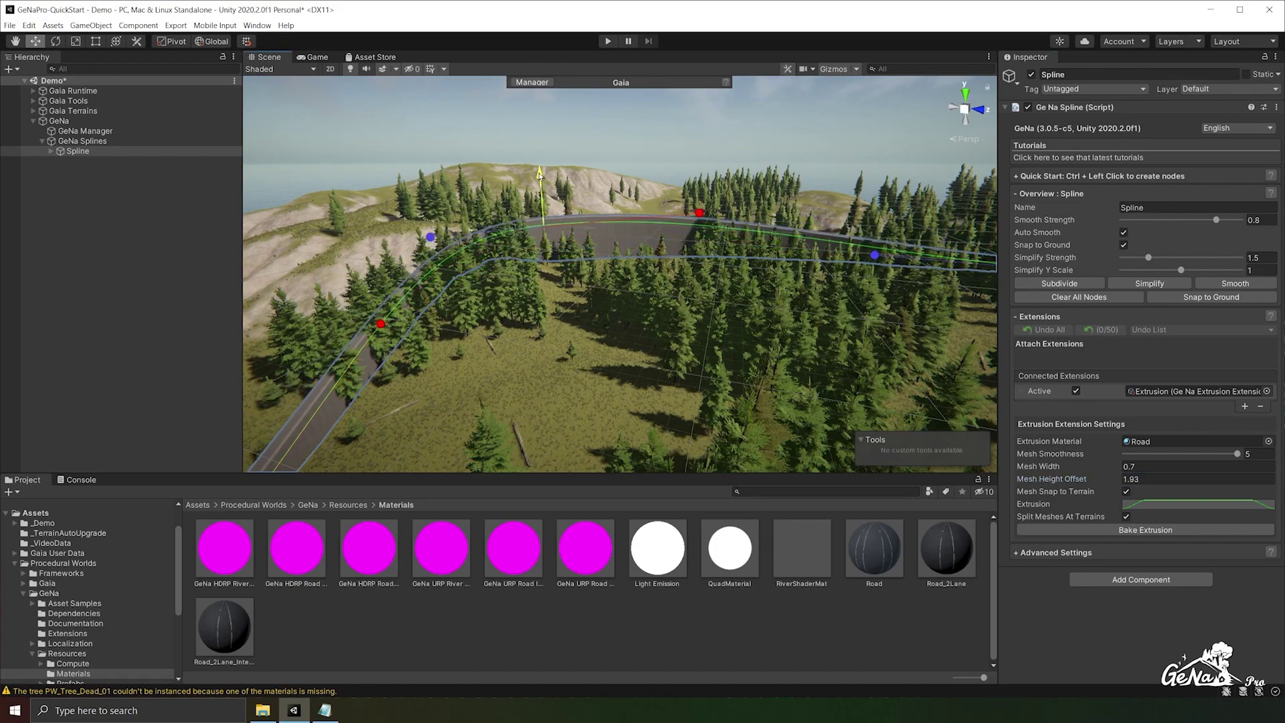
{"action": "right_click_drag", "start_coordinate": [705, 300], "coordinate": [605, 310]}
{"action": "left_click", "coordinate": [460, 386]}
{"action": "left_click_drag", "start_coordinate": [451, 351], "coordinate": [451, 331]}
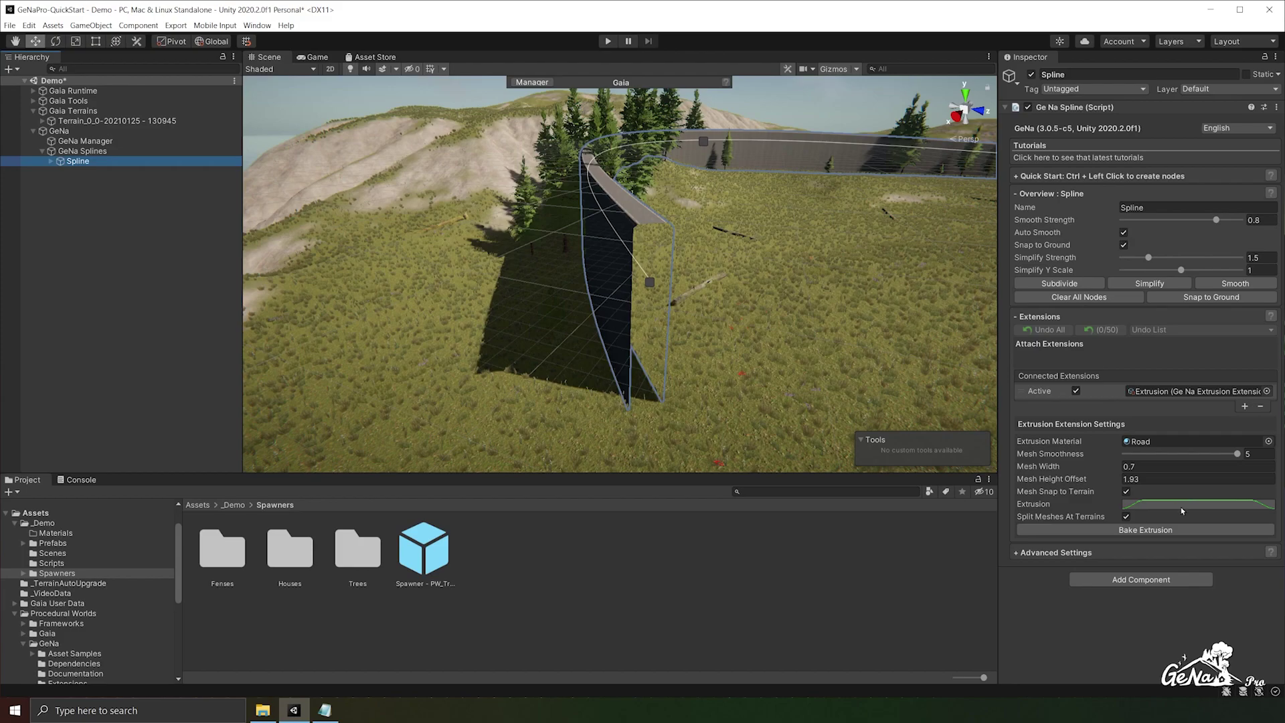
{"action": "left_click", "coordinate": [1162, 506]}
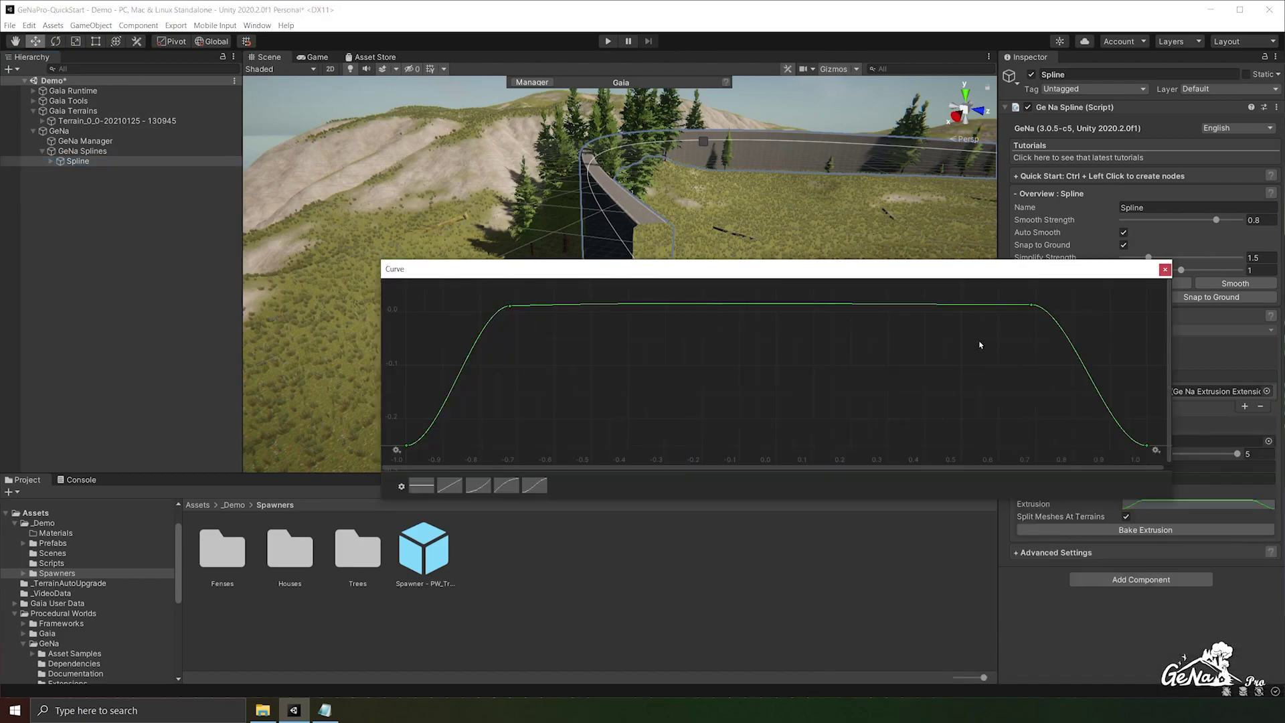
{"action": "left_click", "coordinate": [1164, 270]}
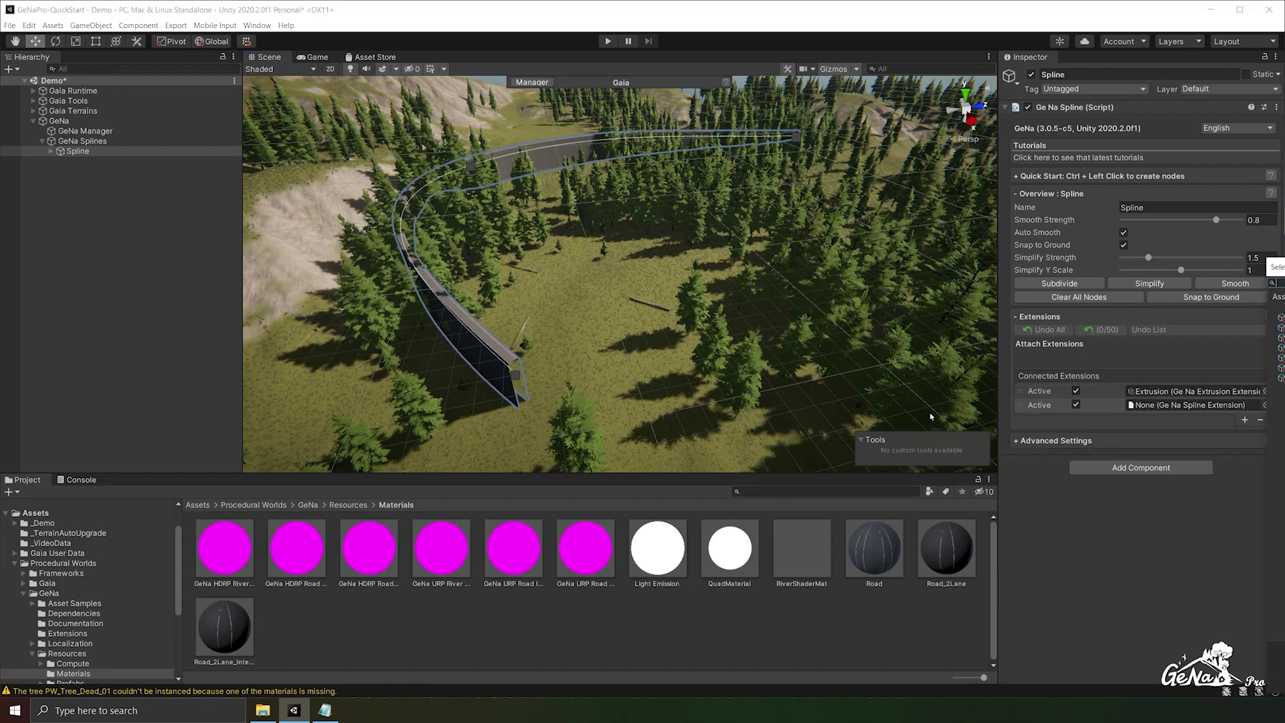
Attach a ClearTrees extension with width 3.45, smoothness 1.77 and fractal noise
{"action": "double_click", "coordinate": [1281, 337]}
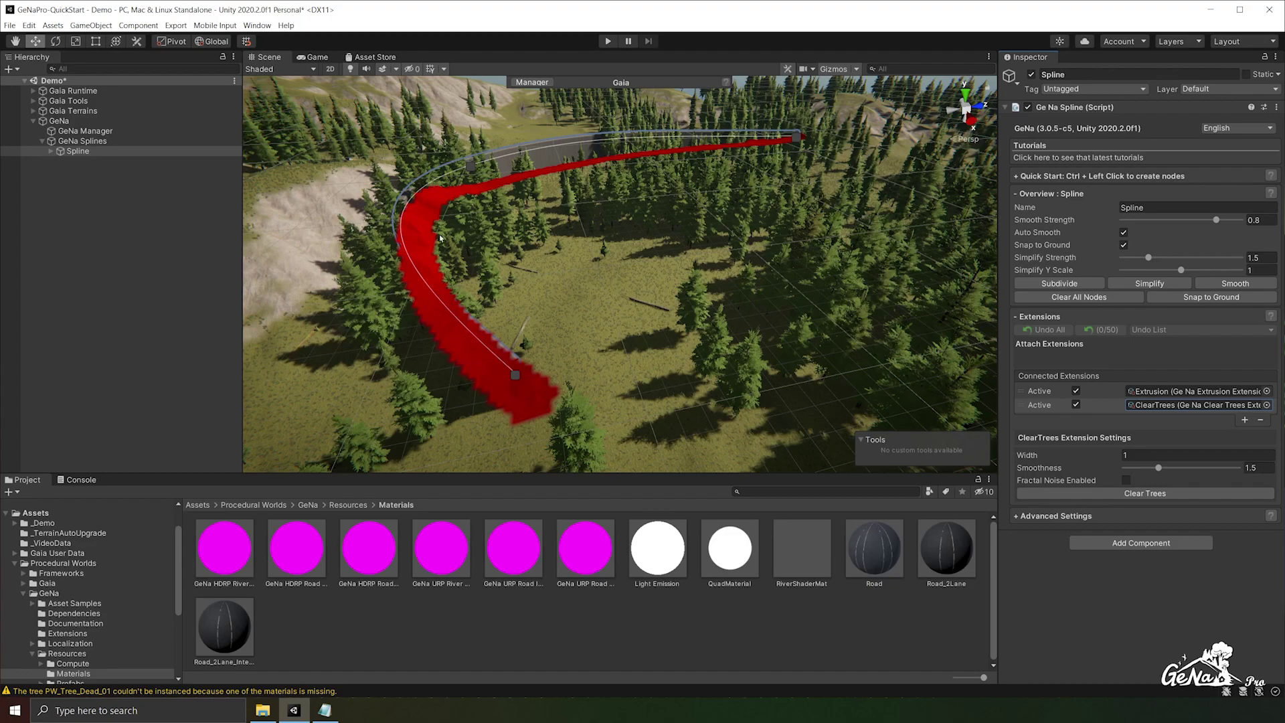
{"action": "left_click_drag", "start_coordinate": [576, 250], "coordinate": [717, 295], "text": "alt"}
{"action": "scroll", "coordinate": [718, 296], "scroll_direction": "down", "scroll_amount": 5}
{"action": "left_click_drag", "start_coordinate": [1074, 458], "coordinate": [1167, 472]}
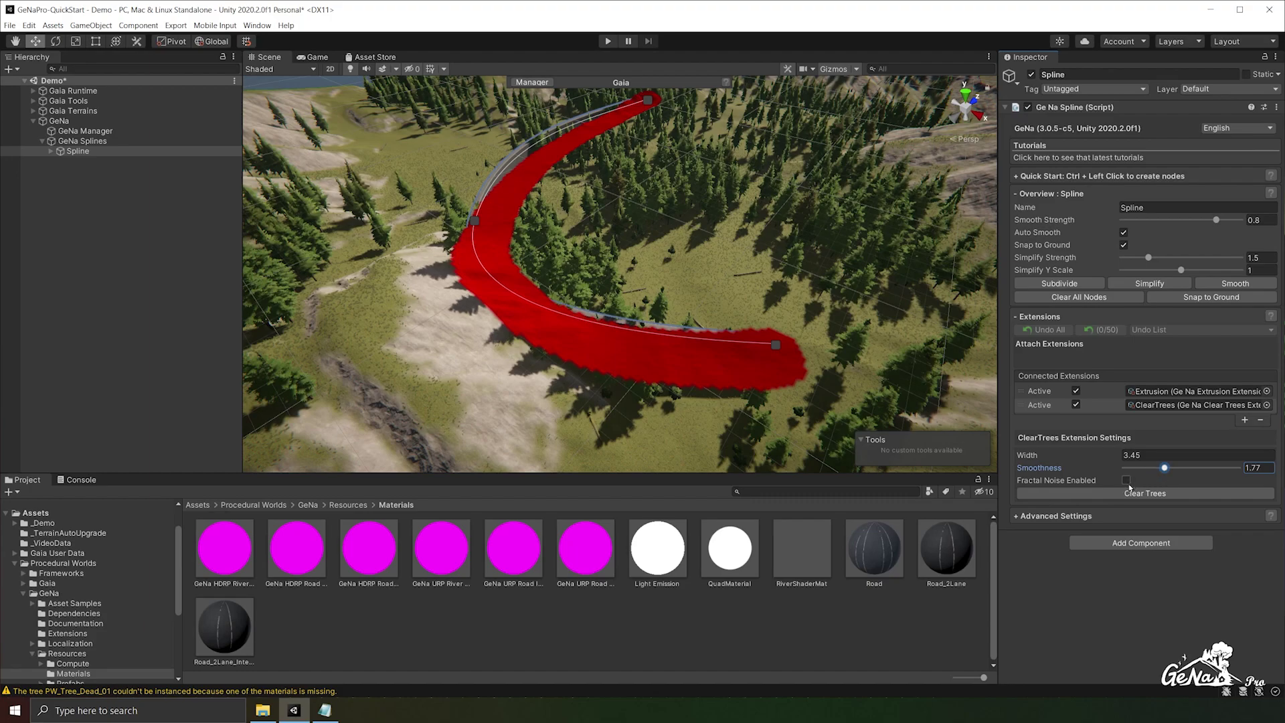
{"action": "left_click", "coordinate": [1126, 481]}
{"action": "mouse_move", "coordinate": [1195, 543]}
{"action": "left_mouse_down"}
{"action": "mouse_move", "coordinate": [1170, 544]}
{"action": "mouse_move", "coordinate": [1197, 544]}
{"action": "left_mouse_up"}
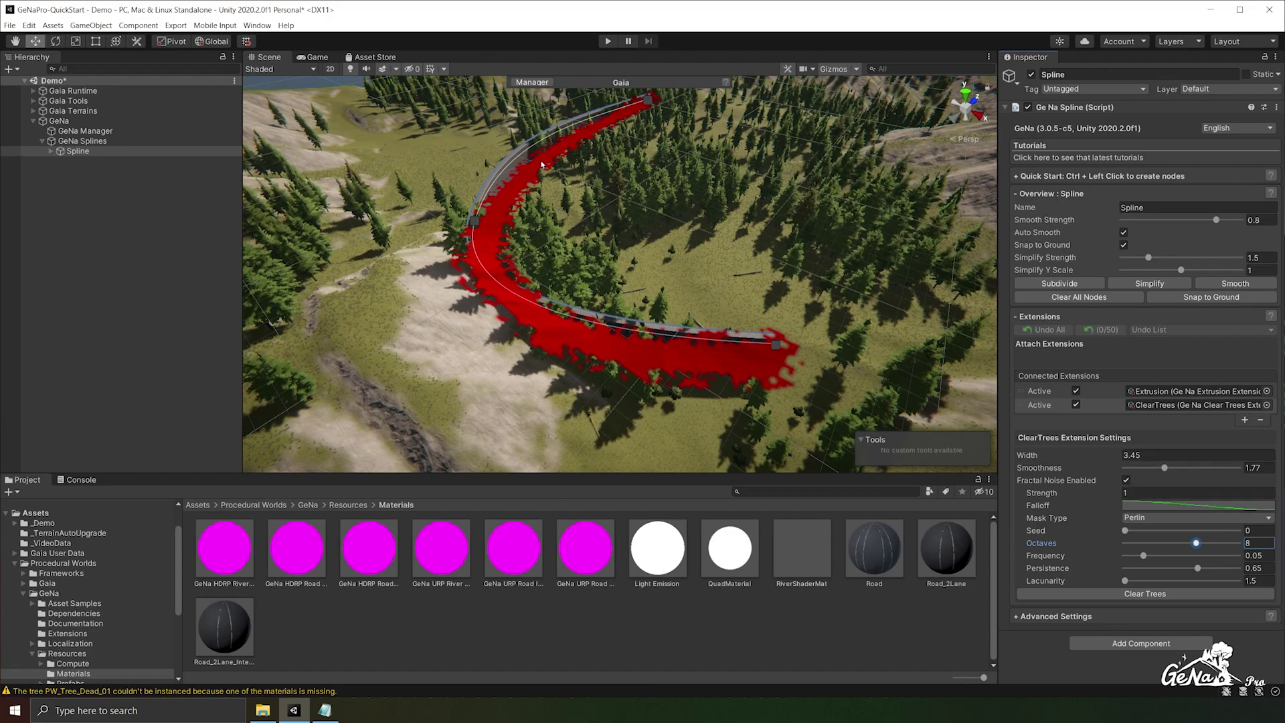
Clear the trees along the strip, then deselect the spline to view the result
{"action": "left_click", "coordinate": [1164, 596]}
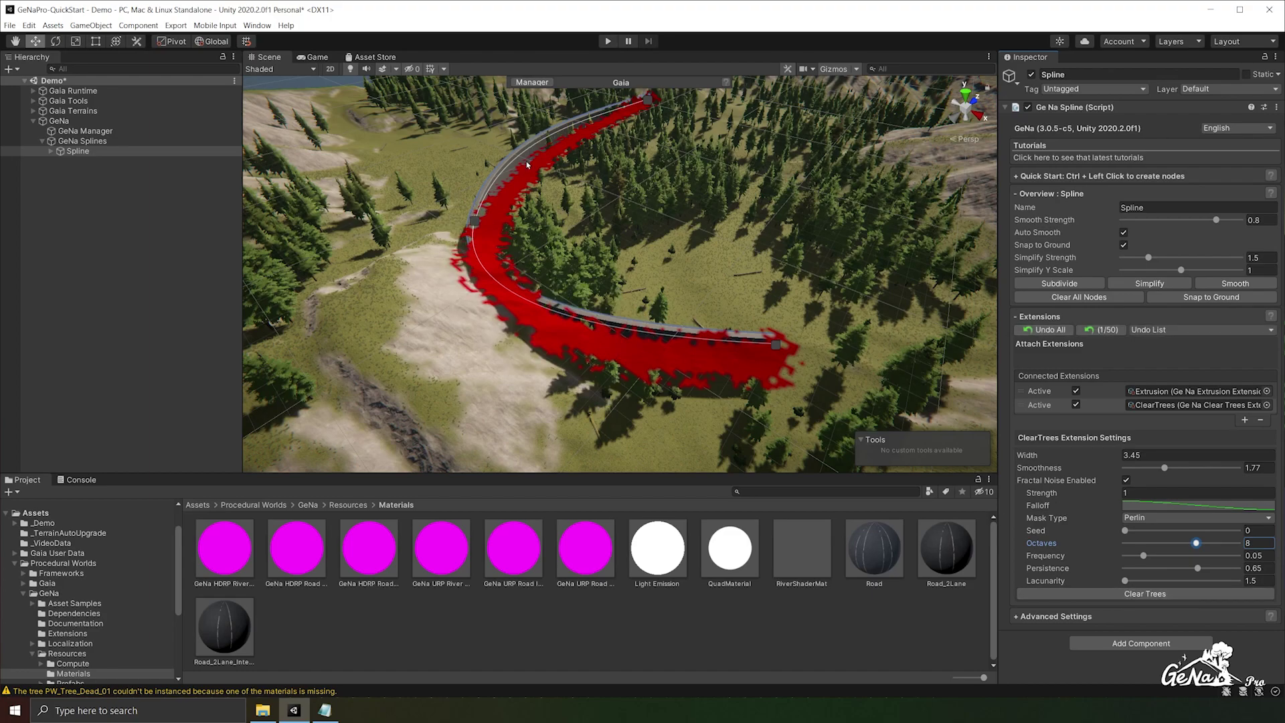
{"action": "left_click_drag", "start_coordinate": [576, 321], "coordinate": [643, 321], "text": "alt"}
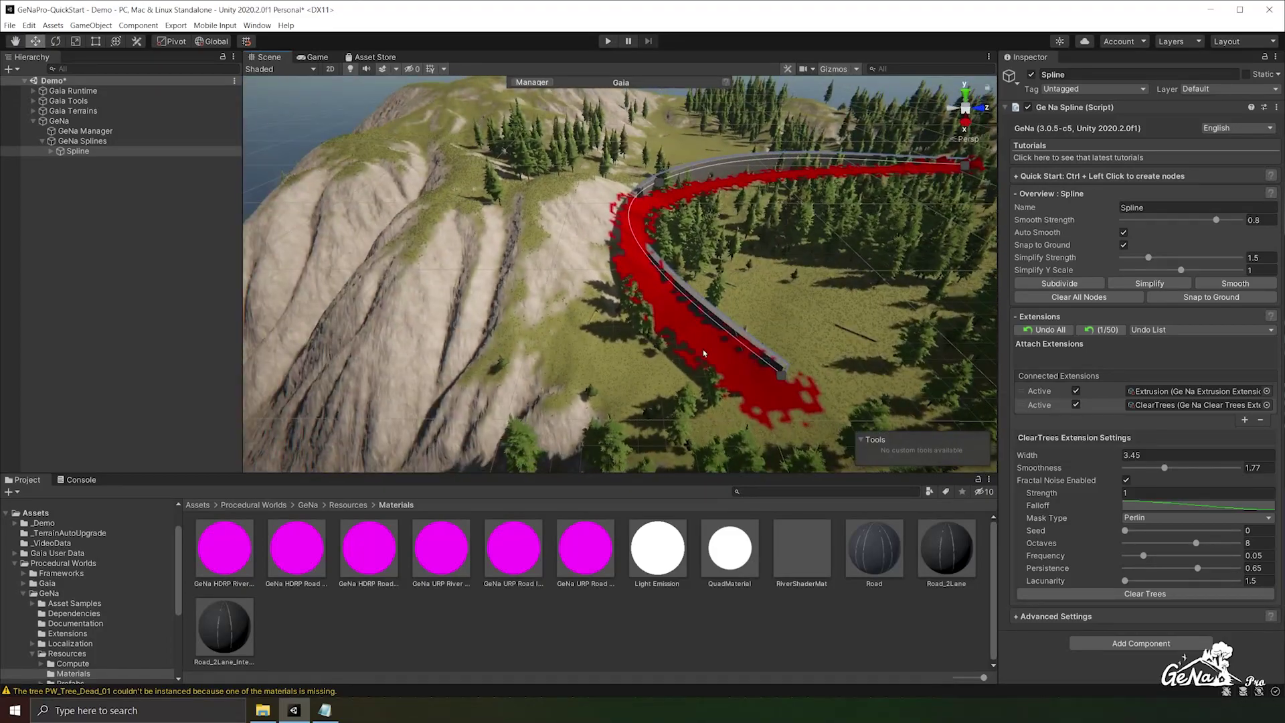
{"action": "right_click_drag", "start_coordinate": [704, 354], "coordinate": [637, 350]}
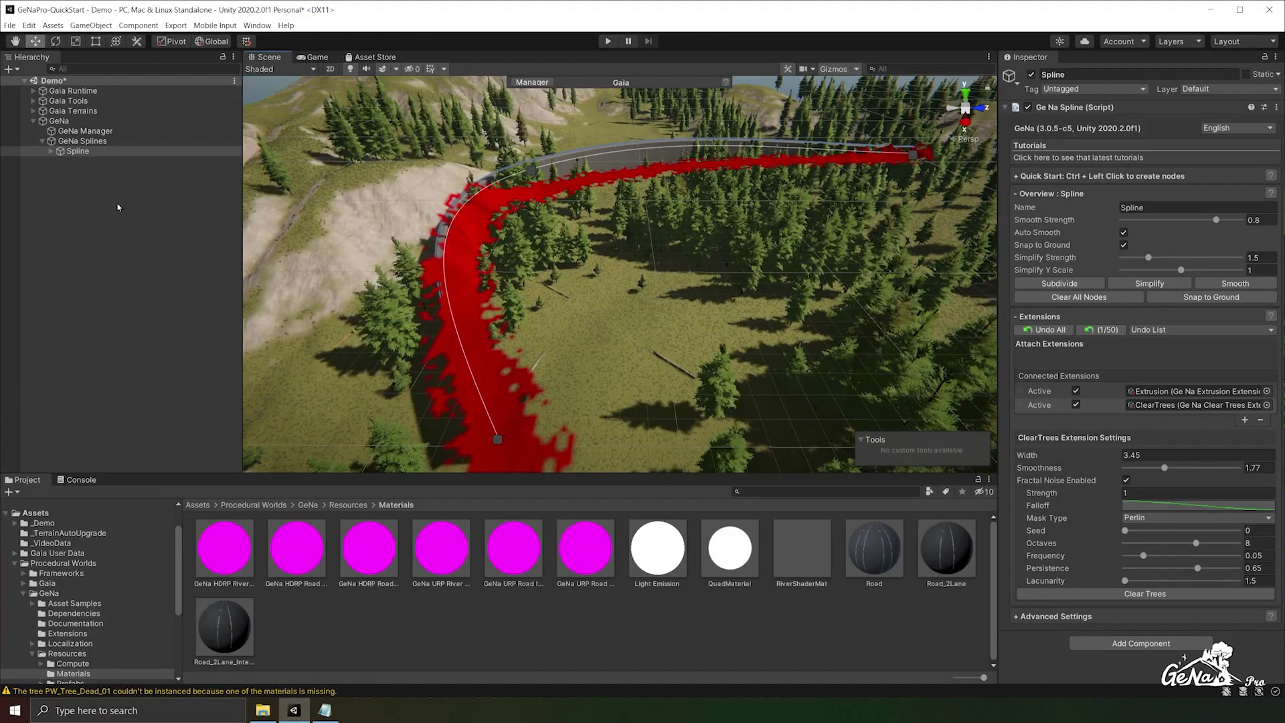
{"action": "left_click", "coordinate": [101, 239]}
{"action": "right_click_drag", "start_coordinate": [552, 328], "coordinate": [523, 332]}
{"action": "right_click_drag", "start_coordinate": [554, 332], "coordinate": [584, 377]}
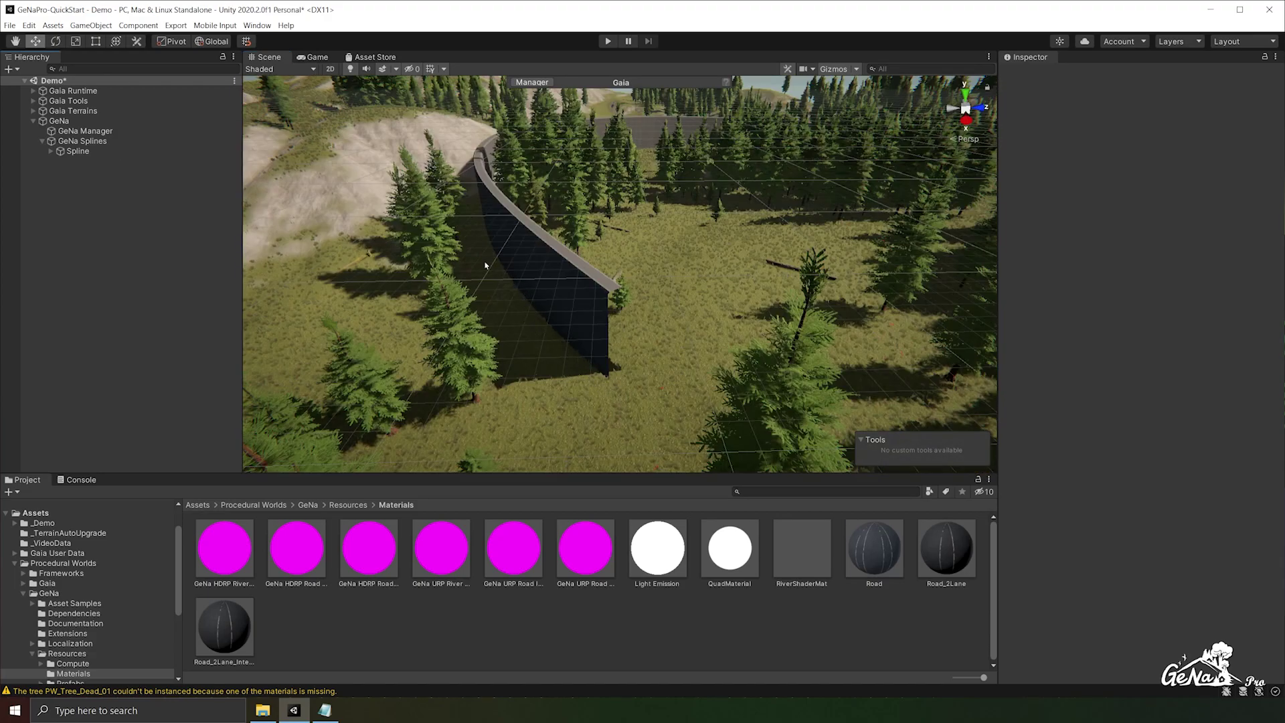
Add Clear Details as the spline's third extension
{"action": "left_click", "coordinate": [534, 369]}
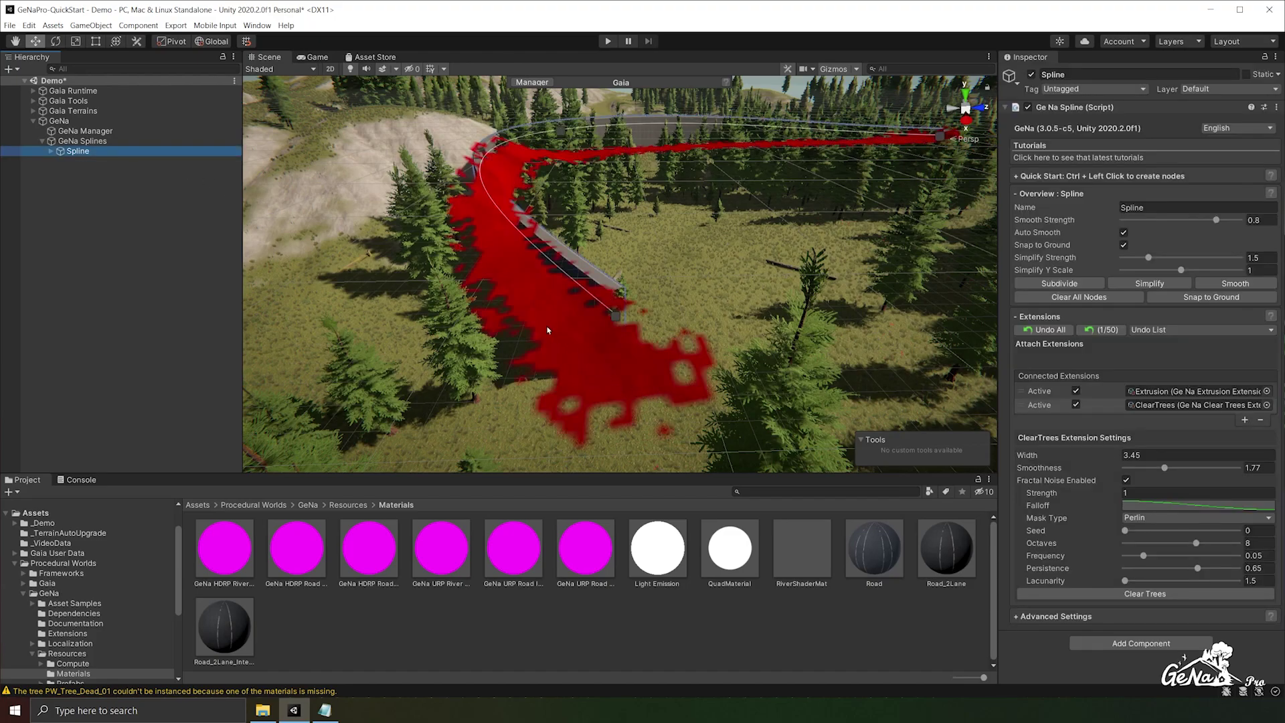
{"action": "left_click", "coordinate": [1245, 420]}
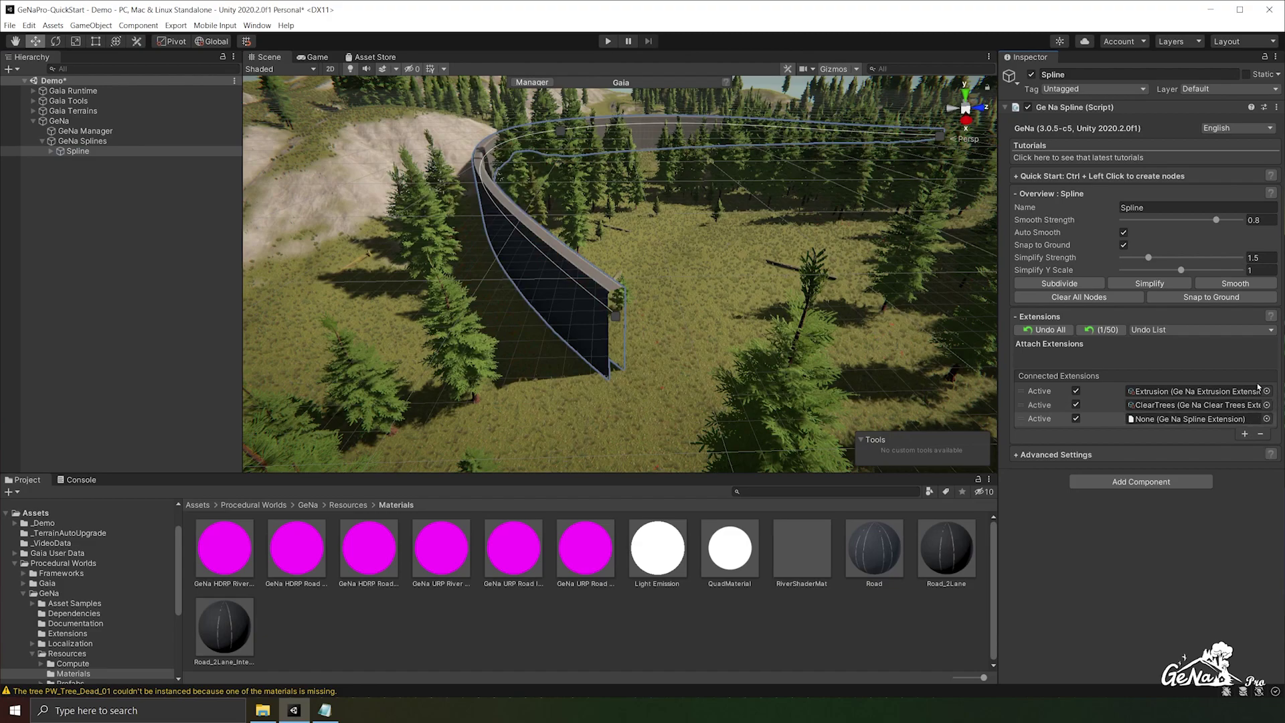
{"action": "left_click", "coordinate": [1266, 419]}
{"action": "left_click", "coordinate": [1282, 328]}
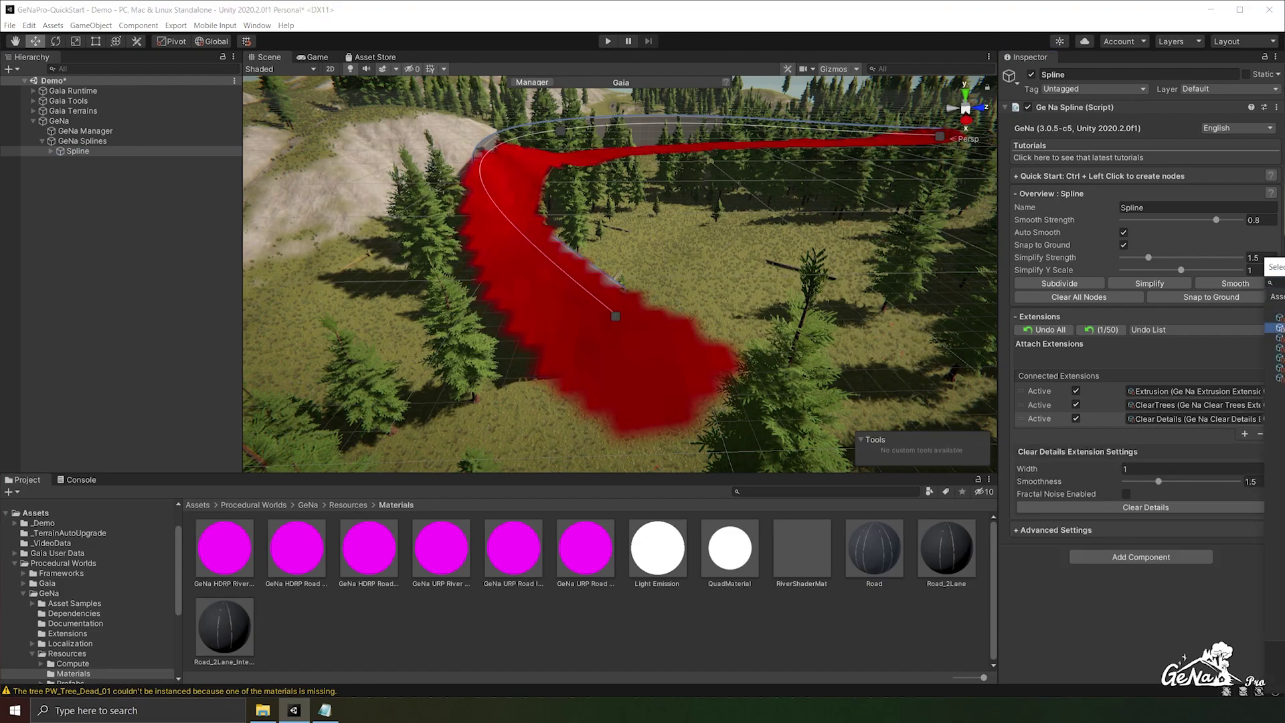
{"action": "left_click_drag", "start_coordinate": [1283, 266], "coordinate": [730, 261]}
{"action": "double_click", "coordinate": [736, 324]}
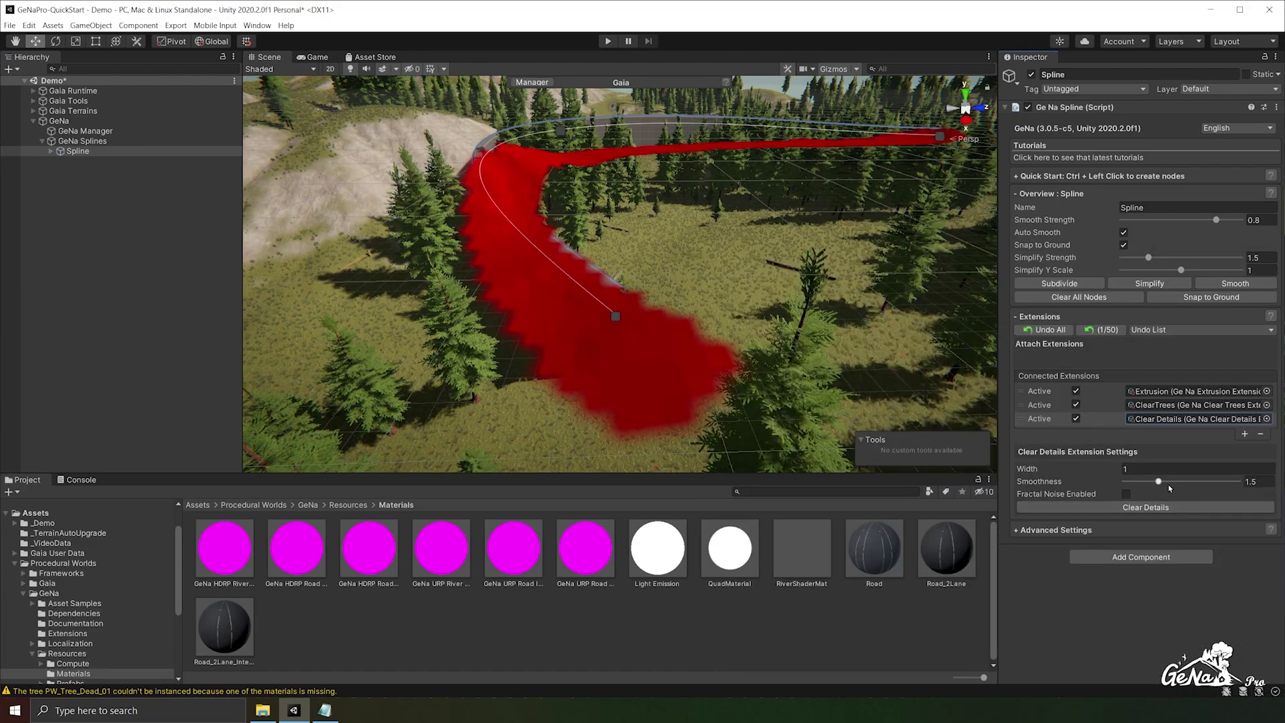
Set the detail clearing to width 2.73 and smoothness 1.58, with fractal noise enabled
{"action": "left_click_drag", "start_coordinate": [1045, 473], "coordinate": [1035, 473]}
{"action": "mouse_move", "coordinate": [1158, 481]}
{"action": "left_mouse_down"}
{"action": "mouse_move", "coordinate": [1173, 482]}
{"action": "mouse_move", "coordinate": [1160, 482]}
{"action": "left_mouse_up"}
{"action": "left_click", "coordinate": [1126, 495]}
{"action": "left_click_drag", "start_coordinate": [1078, 468], "coordinate": [1179, 485]}
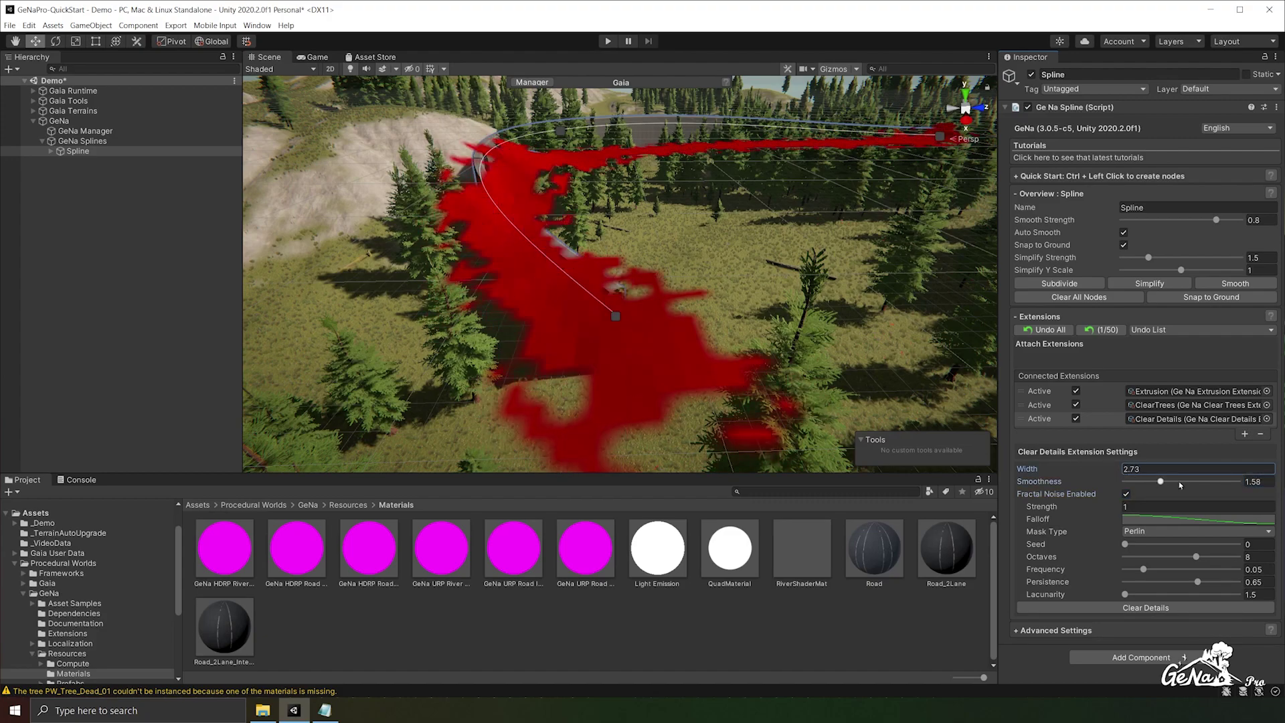
Deselect the spline and fly close to the end of the finished wall
{"action": "left_click_drag", "start_coordinate": [676, 348], "coordinate": [864, 421], "text": "alt"}
{"action": "middle_click_drag", "start_coordinate": [864, 420], "coordinate": [881, 427]}
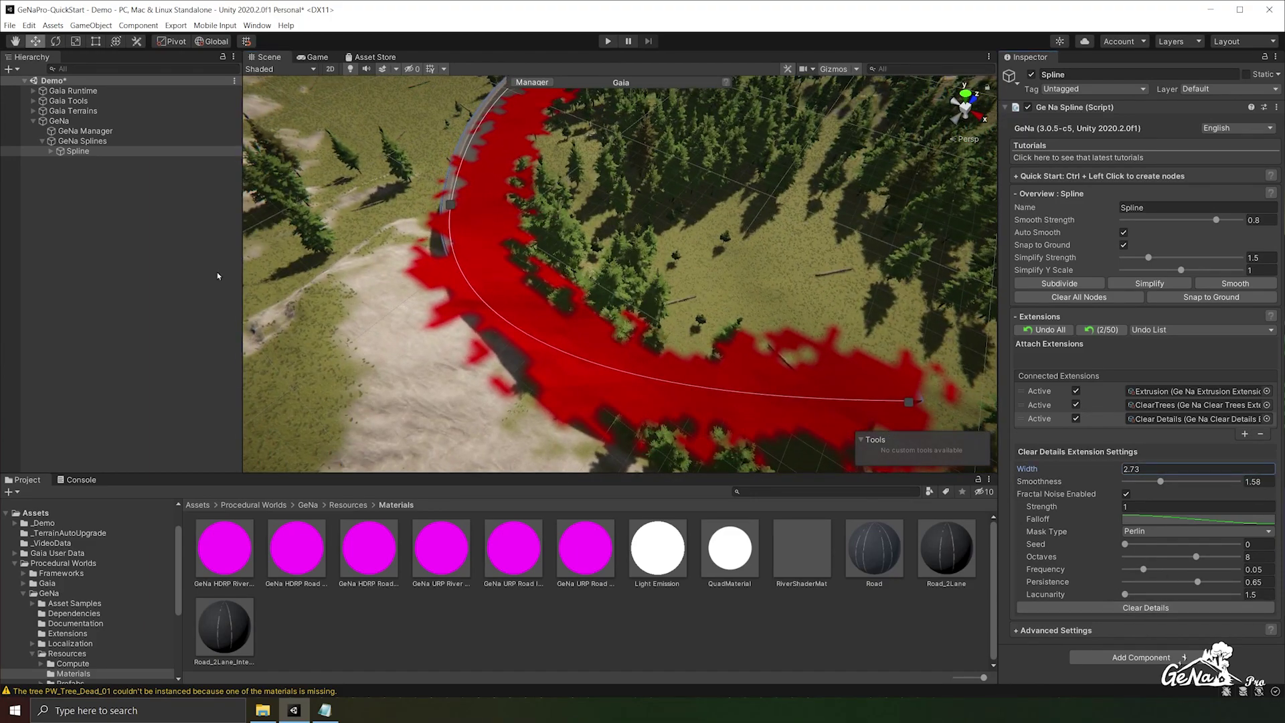
{"action": "left_click", "coordinate": [563, 324]}
{"action": "right_click_drag", "start_coordinate": [563, 324], "coordinate": [504, 363]}
{"action": "key", "text": "w"}
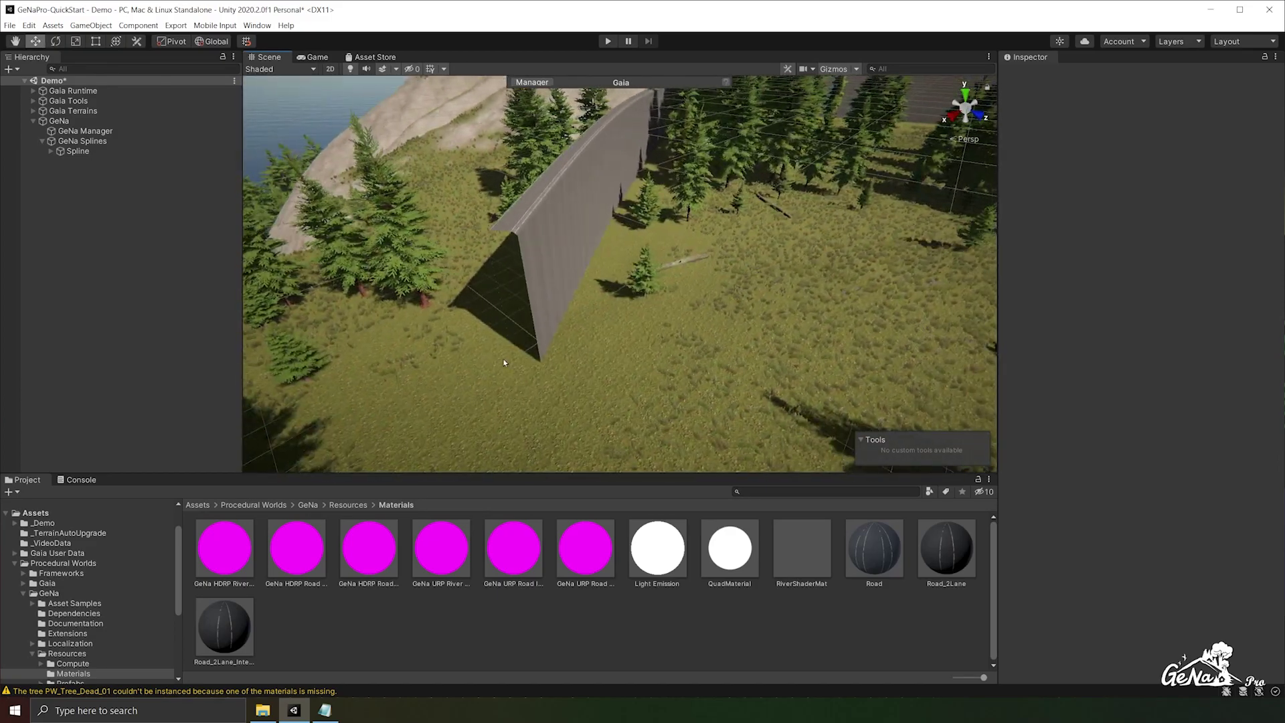